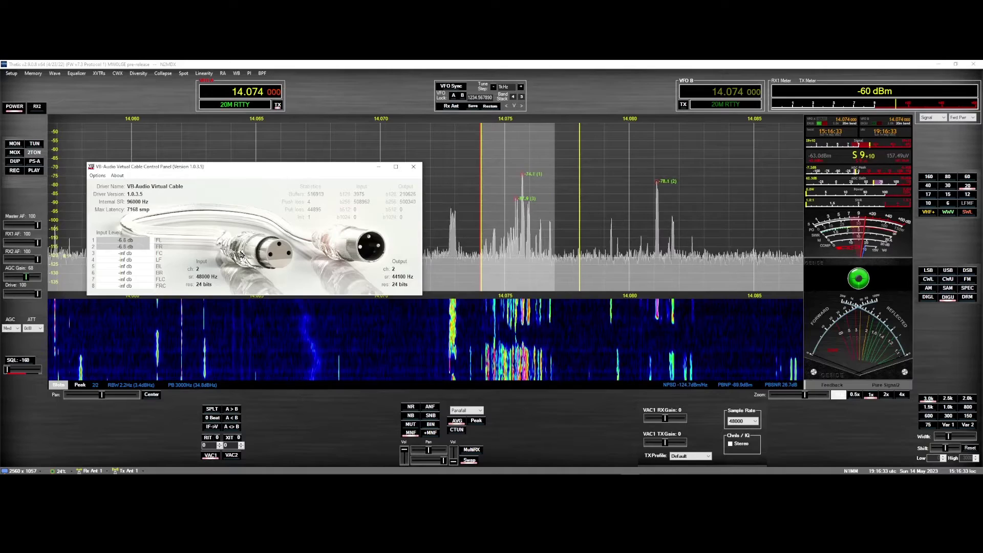
Minimize the VB-Audio Virtual Cable Control Panel so the Thetis spectrum display shows
click(379, 168)
mouse_move(681, 470)
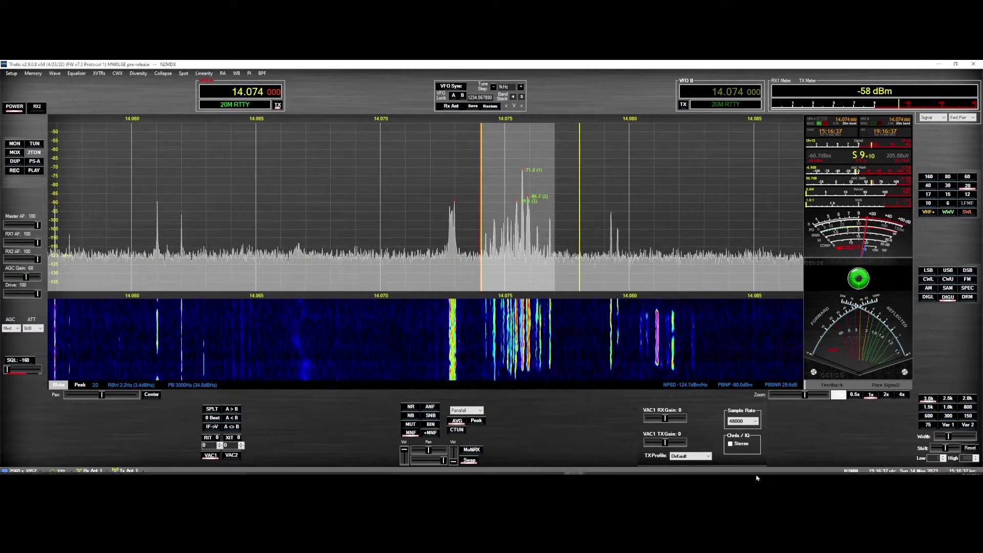
click(684, 468)
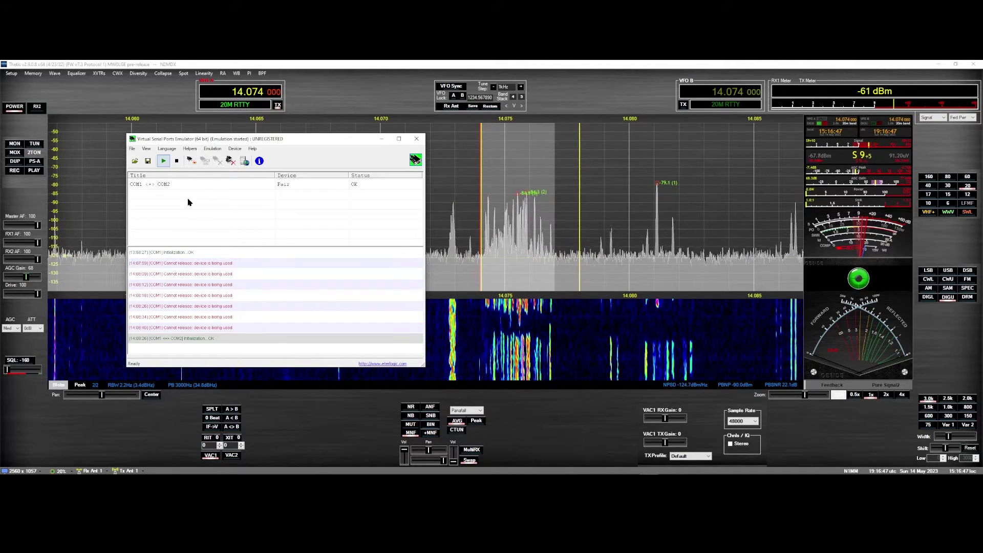
click(235, 149)
click(244, 160)
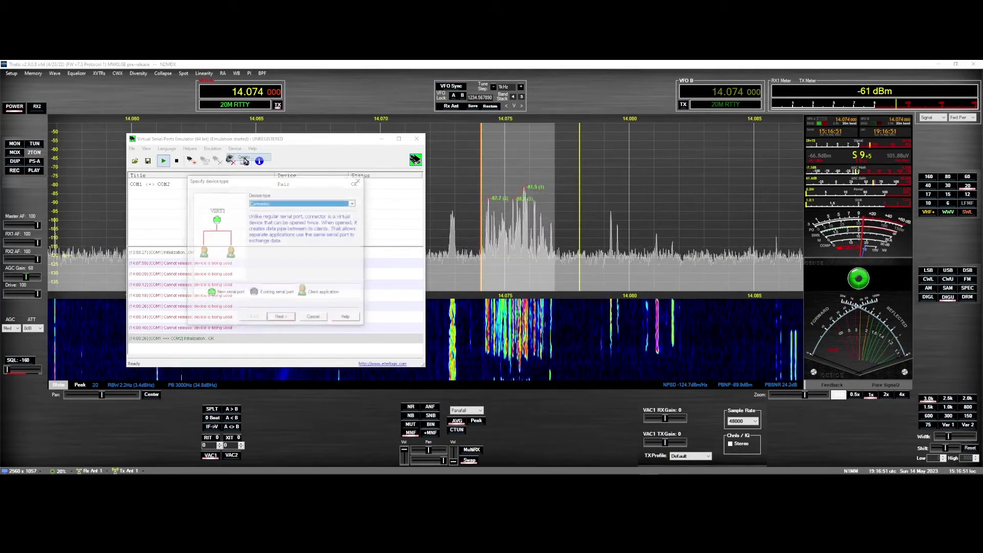
click(263, 204)
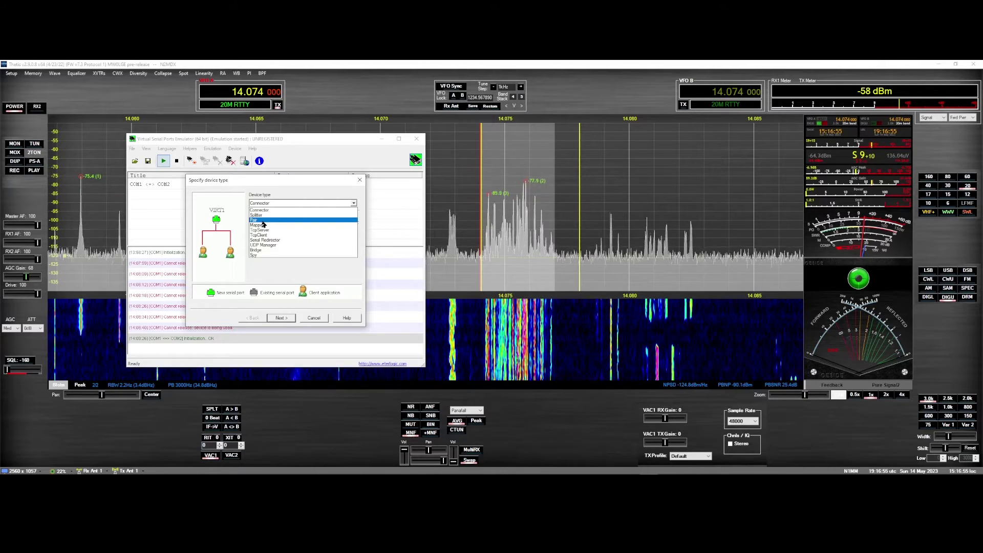
click(362, 181)
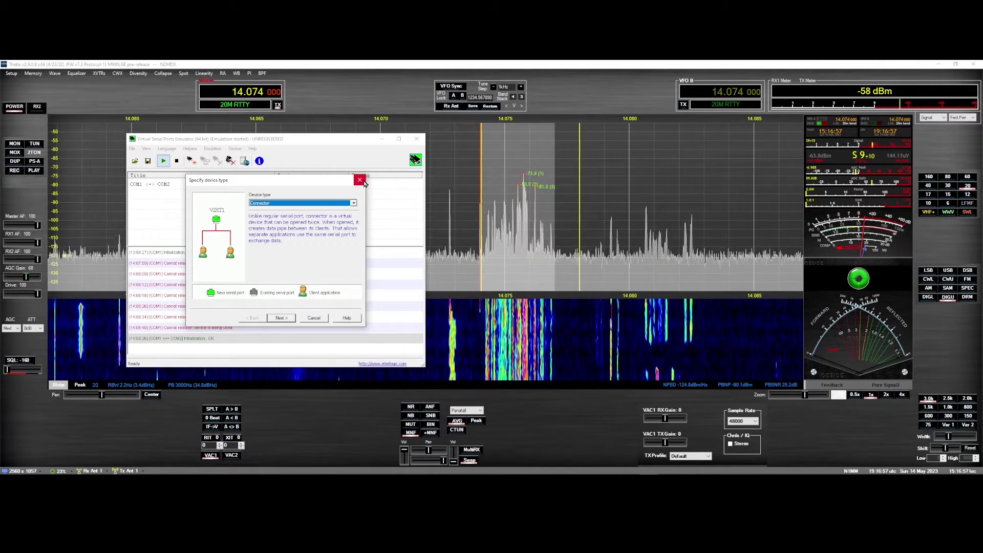
click(314, 318)
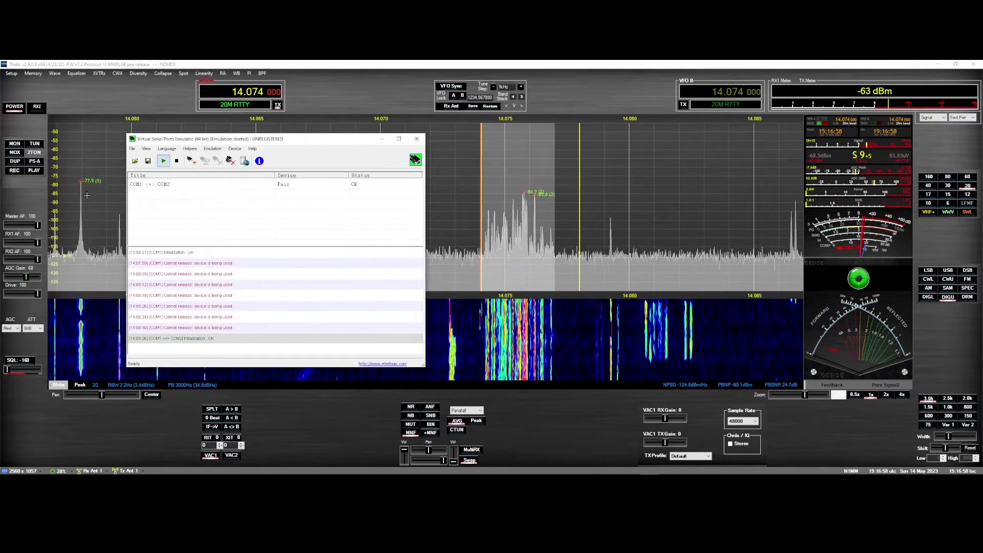
click(154, 186)
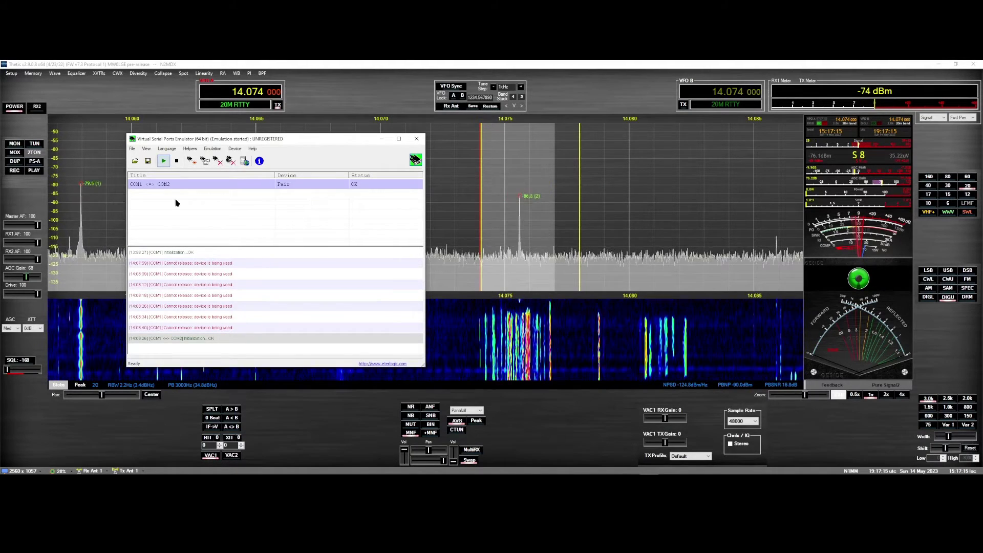
click(381, 139)
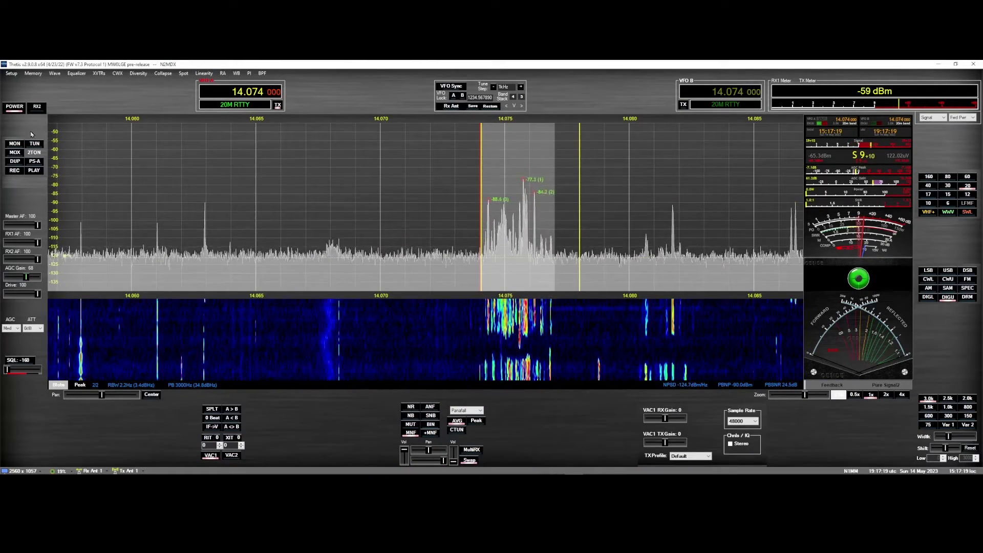
Open Thetis Setup on the Serial/Network/Midi CAT page showing CAT1 enabled on COM1 at 38400 baud
click(12, 74)
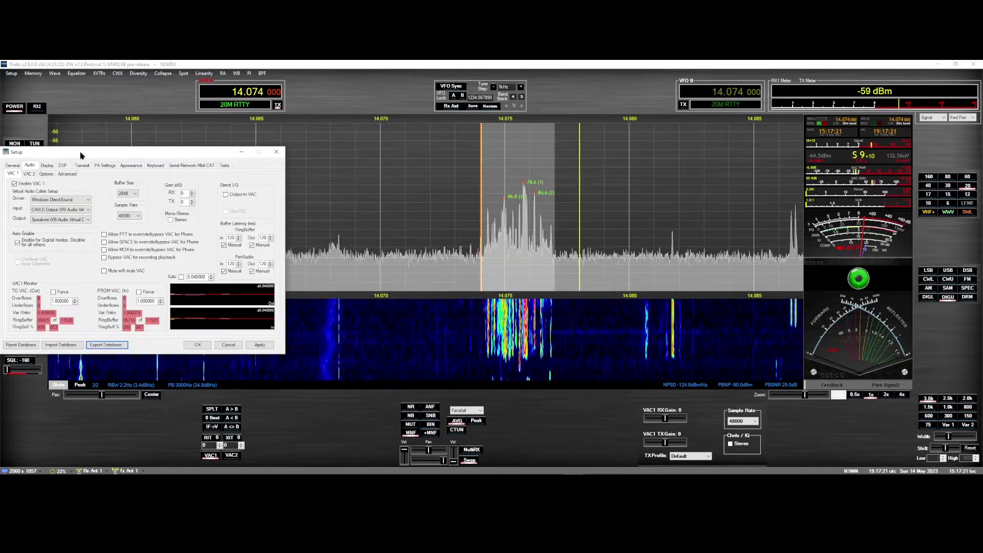
drag(80, 155, 161, 155)
click(274, 165)
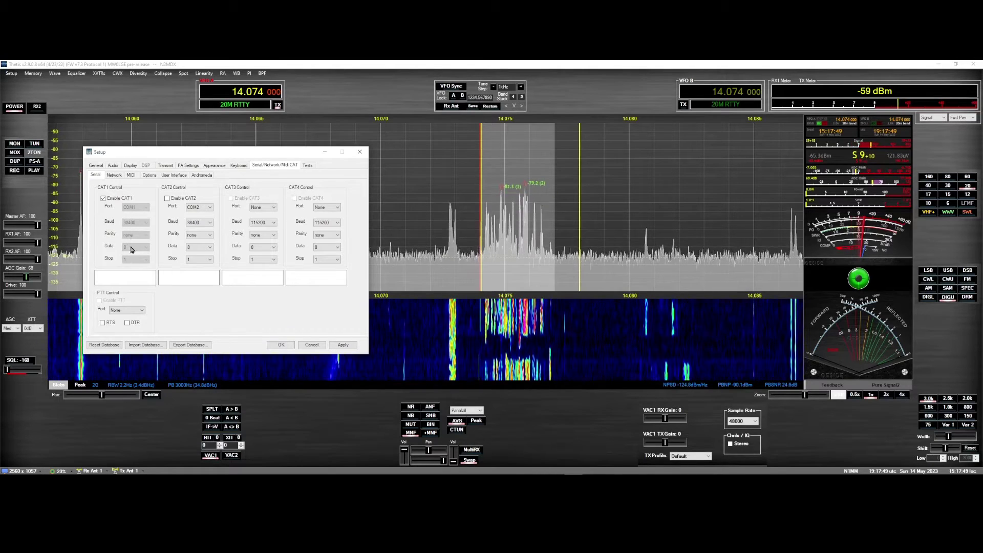
mouse_move(709, 471)
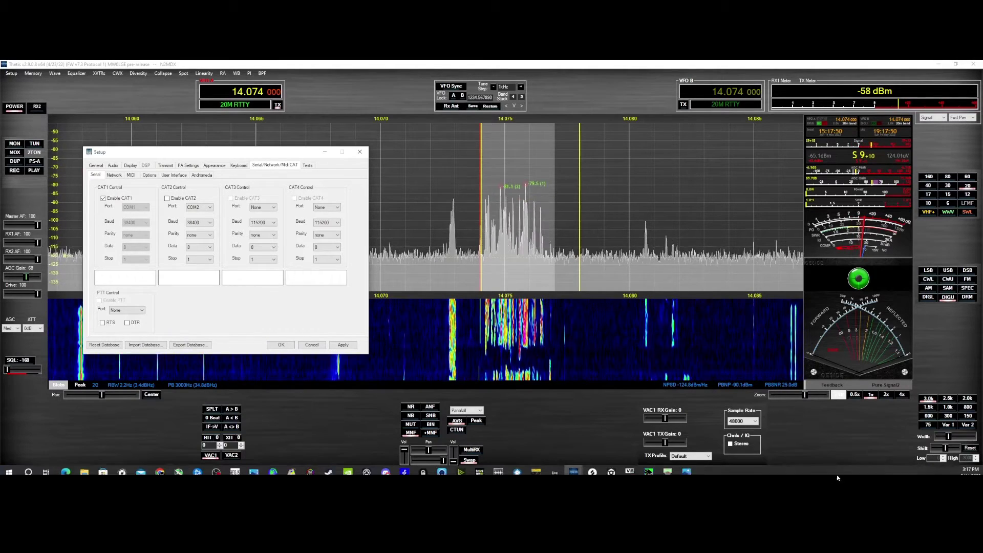
click(667, 467)
drag(189, 168, 237, 170)
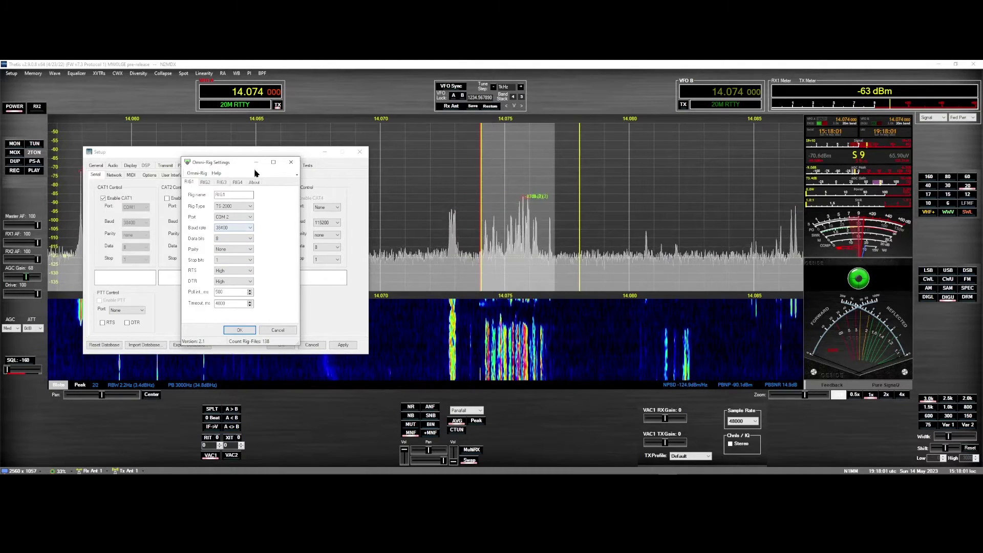
click(255, 162)
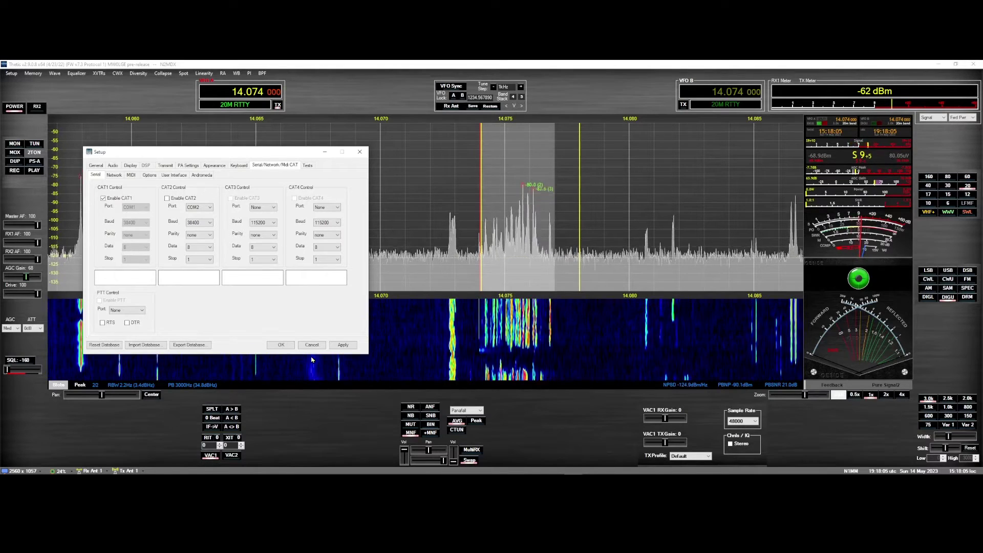
Show the VAC 1 audio settings beside the VB-Audio Virtual Cable control panel
click(113, 166)
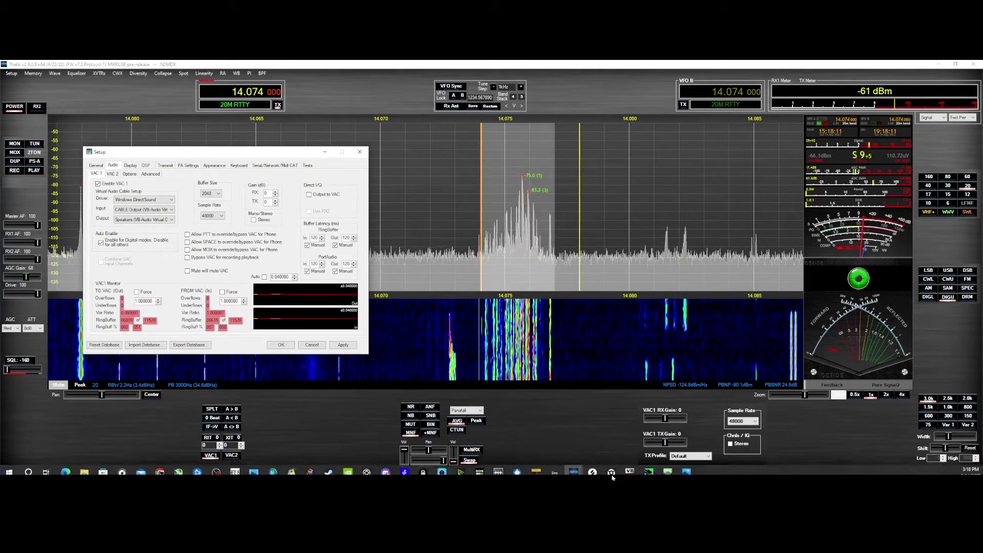
click(629, 467)
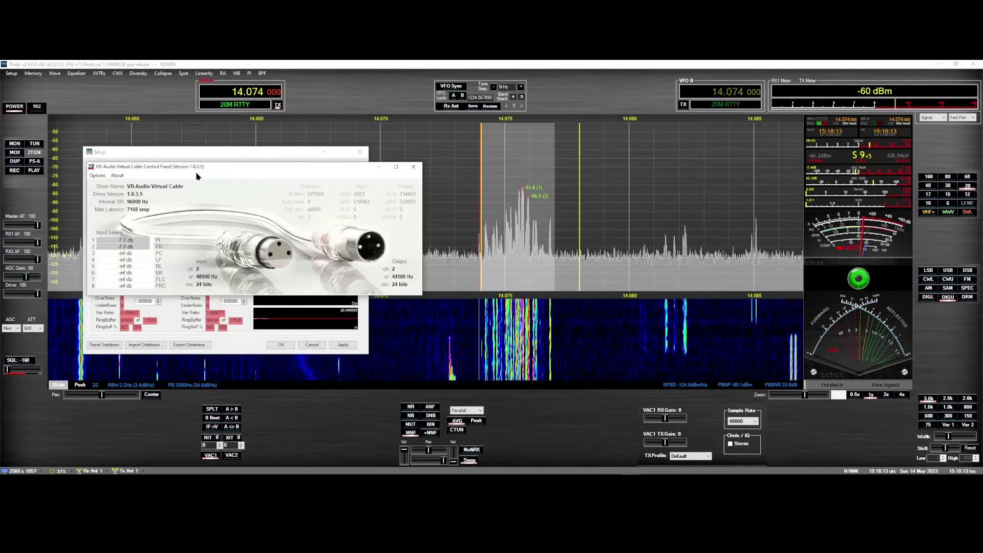
drag(212, 172, 529, 182)
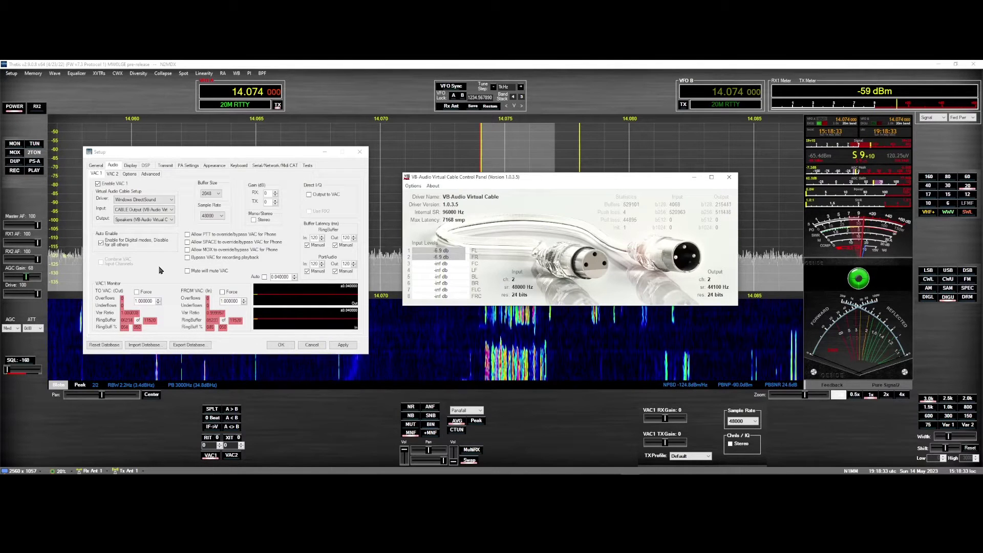
Check Enable VAC 2, then return to the VAC 1 page
click(112, 174)
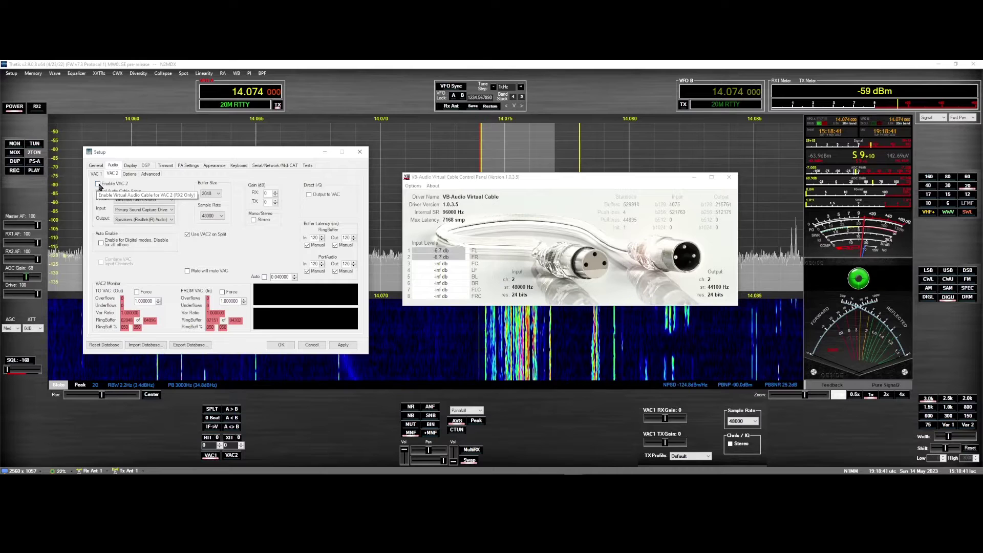
click(99, 183)
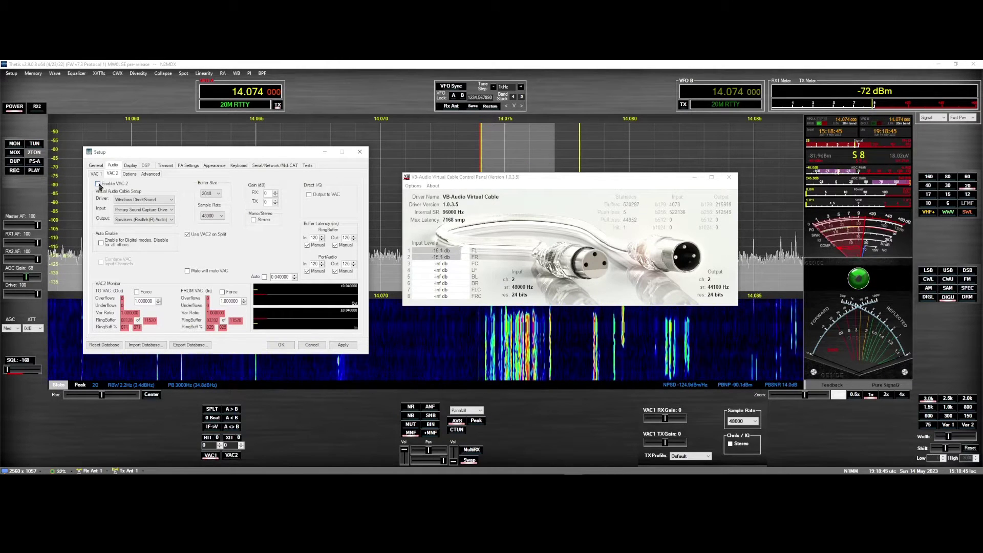
click(96, 175)
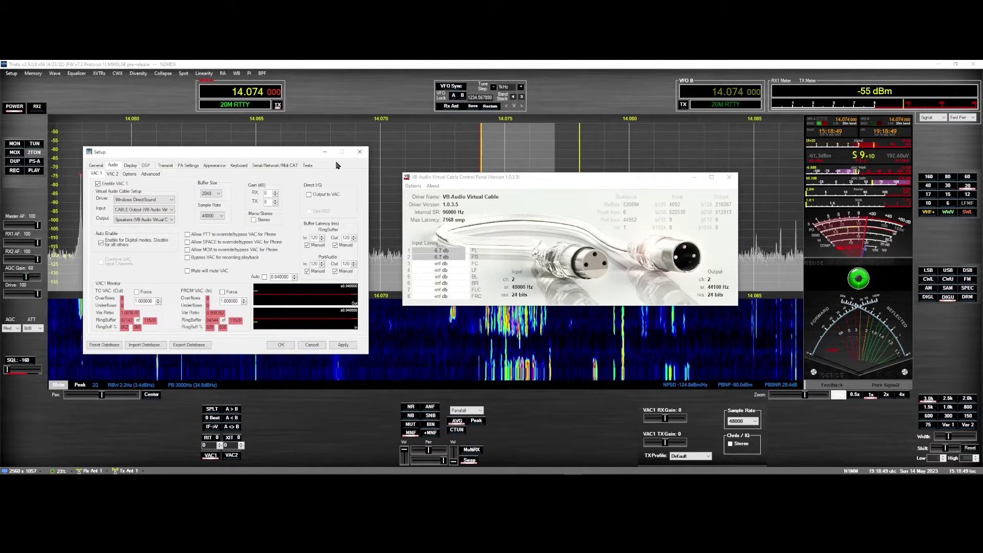
Close Thetis Setup, minimize the VB-Audio panel, and reopen Setup
click(360, 152)
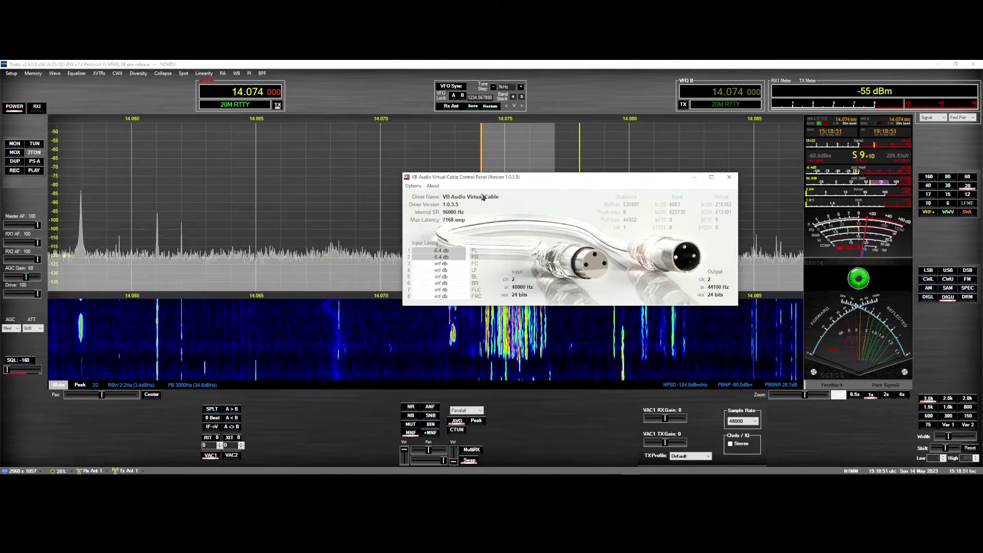
click(694, 176)
click(15, 75)
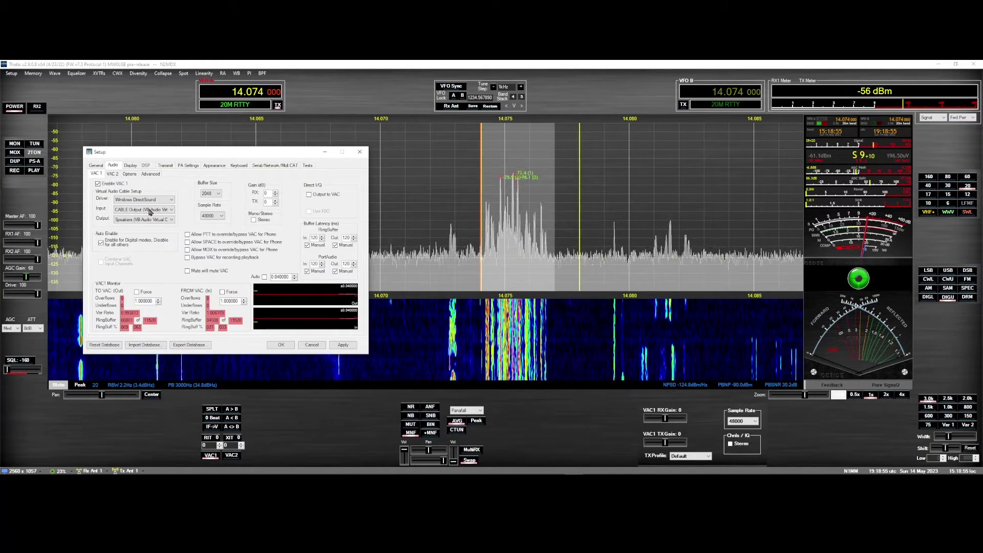
Close Thetis Setup, bring WSJT-X to the front on the left, and open its File menu
click(358, 154)
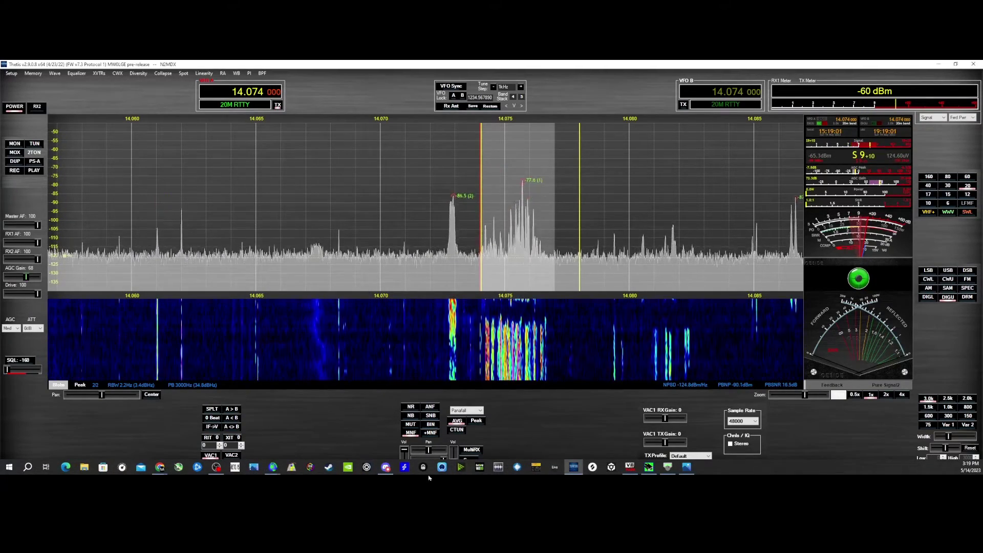
mouse_move(274, 468)
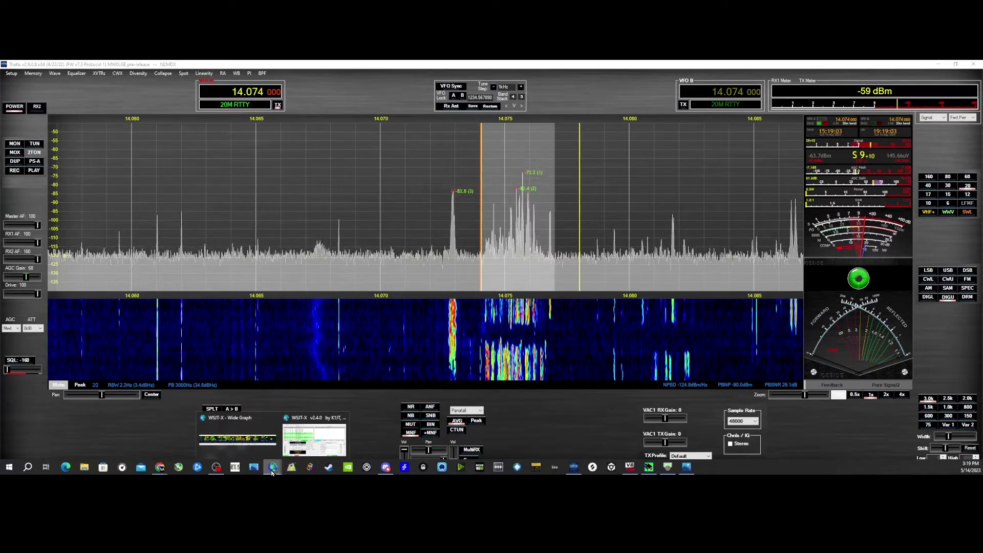
click(290, 453)
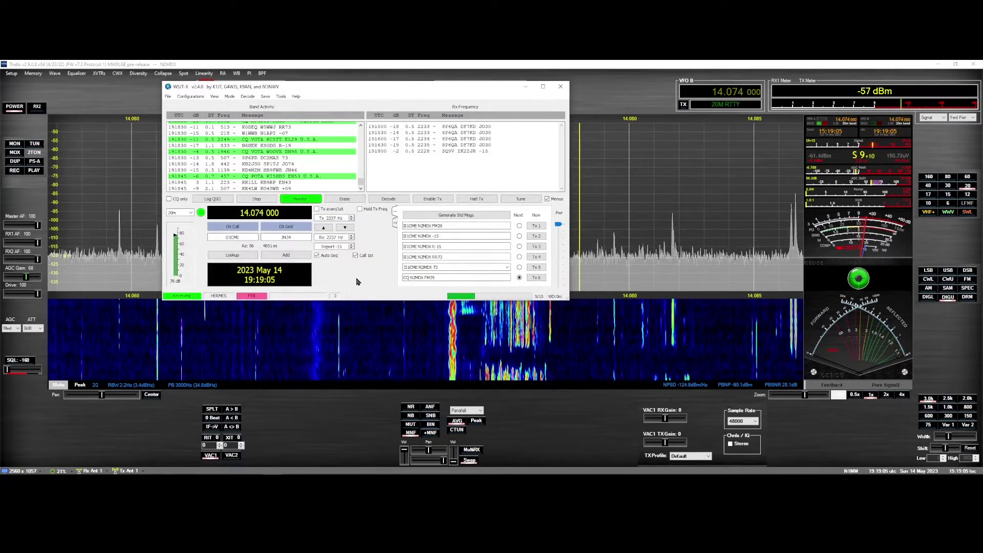
drag(356, 91, 266, 102)
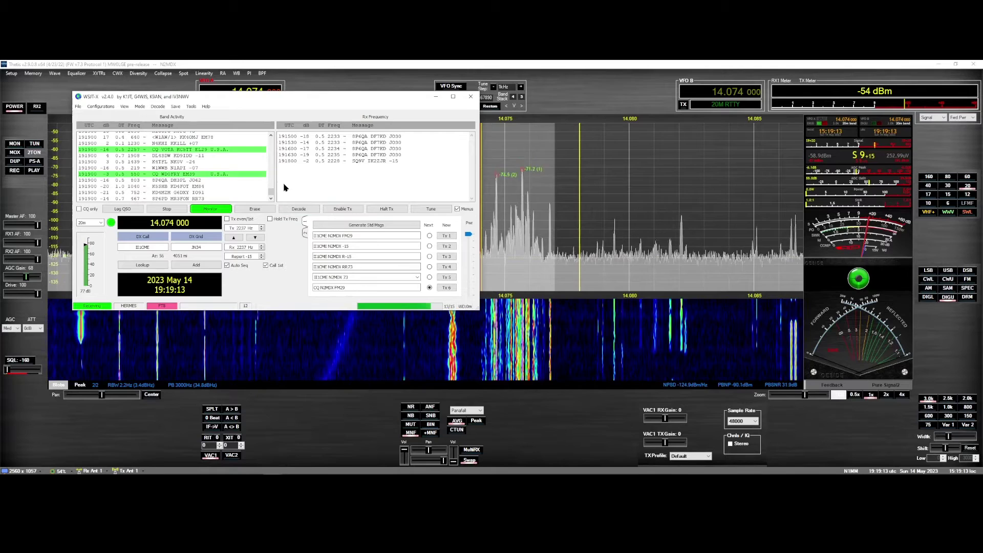
click(79, 106)
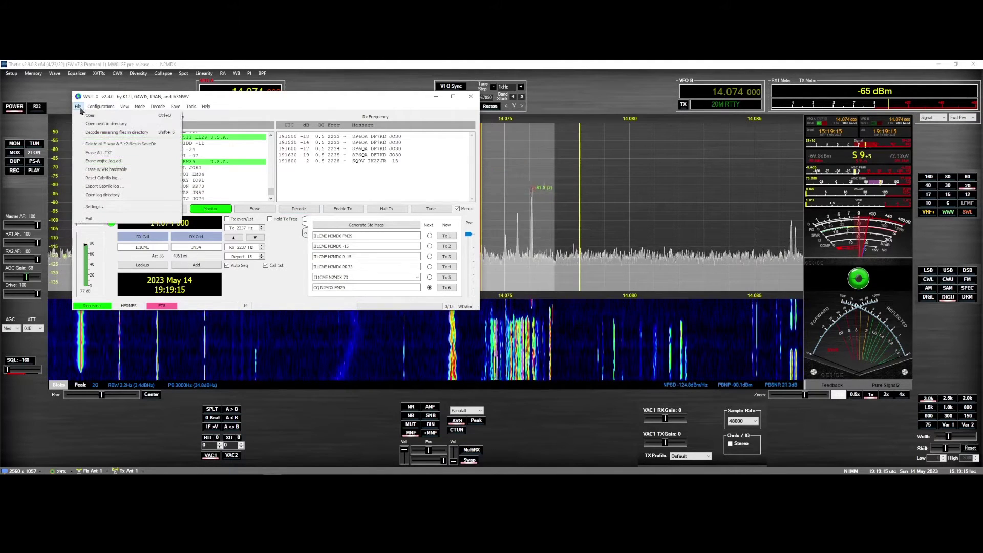
Open WSJT-X Settings on the Radio tab and compare it with the VSPE COM1–COM2 pair
click(98, 206)
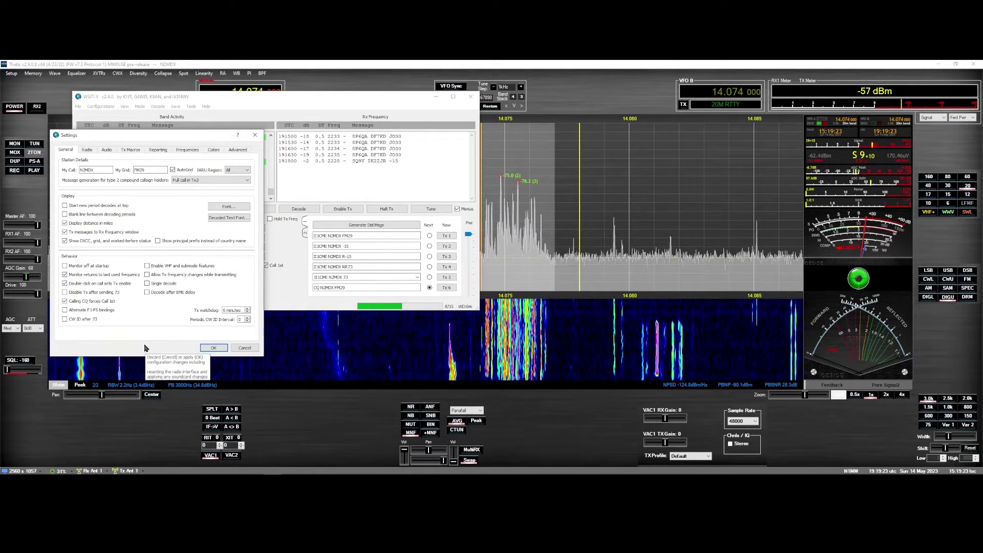
click(87, 150)
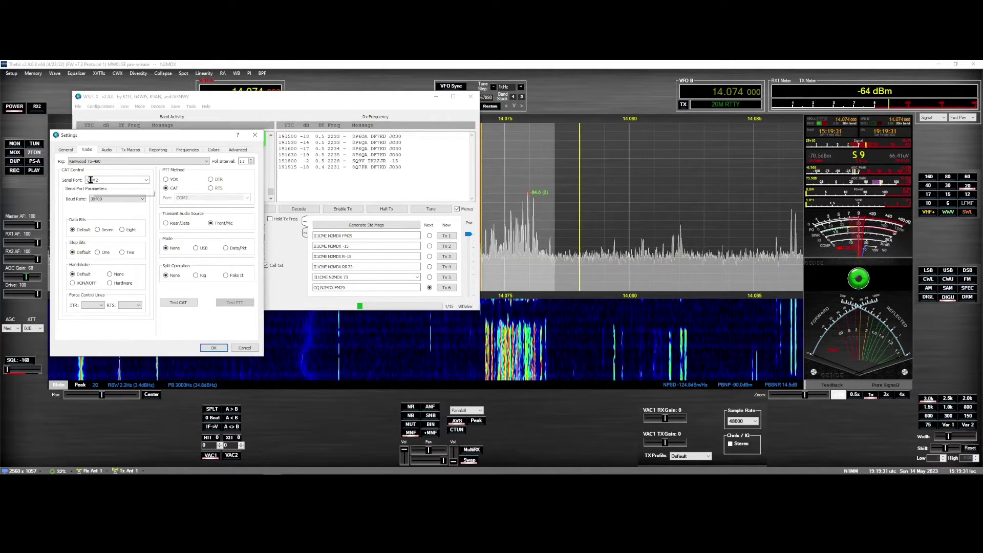
mouse_move(699, 476)
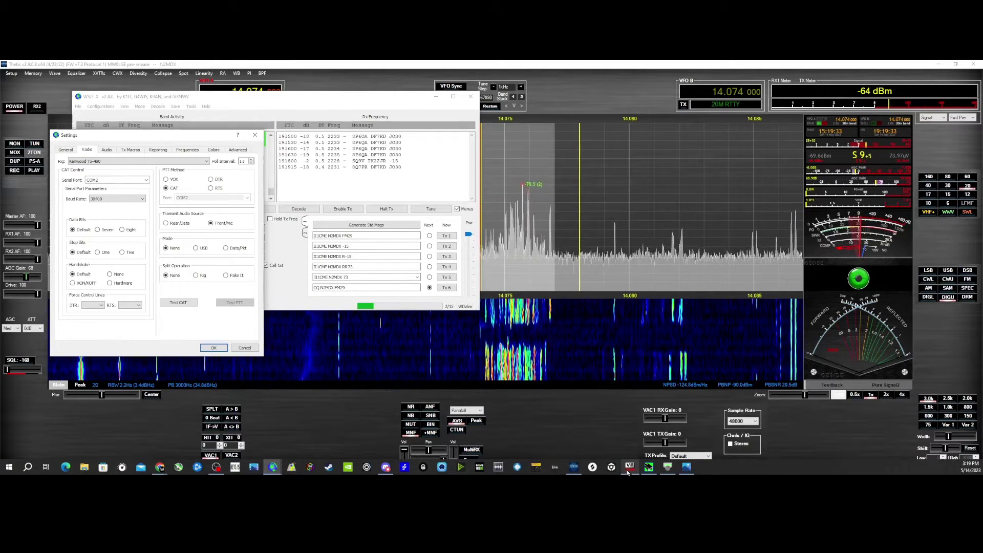
click(648, 467)
drag(313, 152, 459, 152)
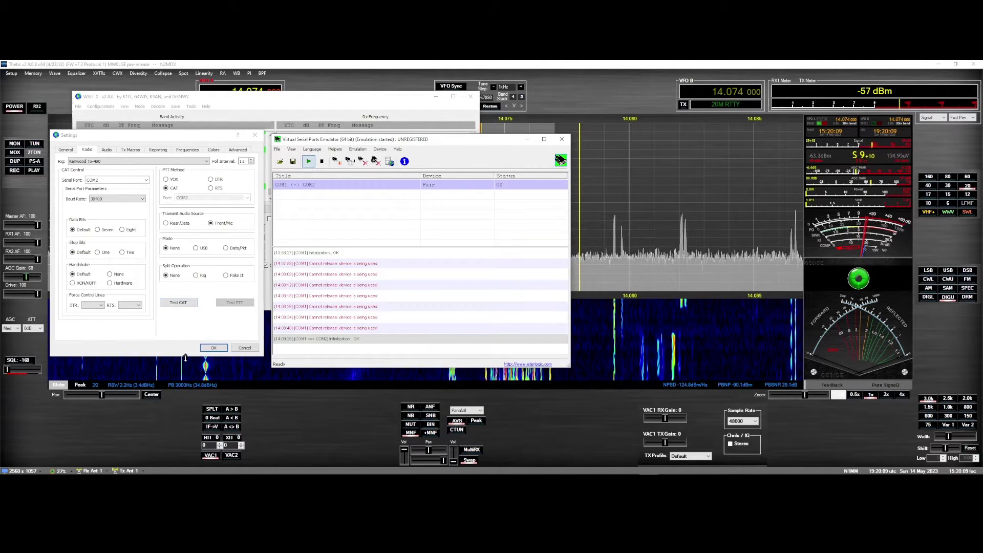
Accept the WSJT-X settings with OK and bring up Omni-Rig Settings for comparison
click(87, 152)
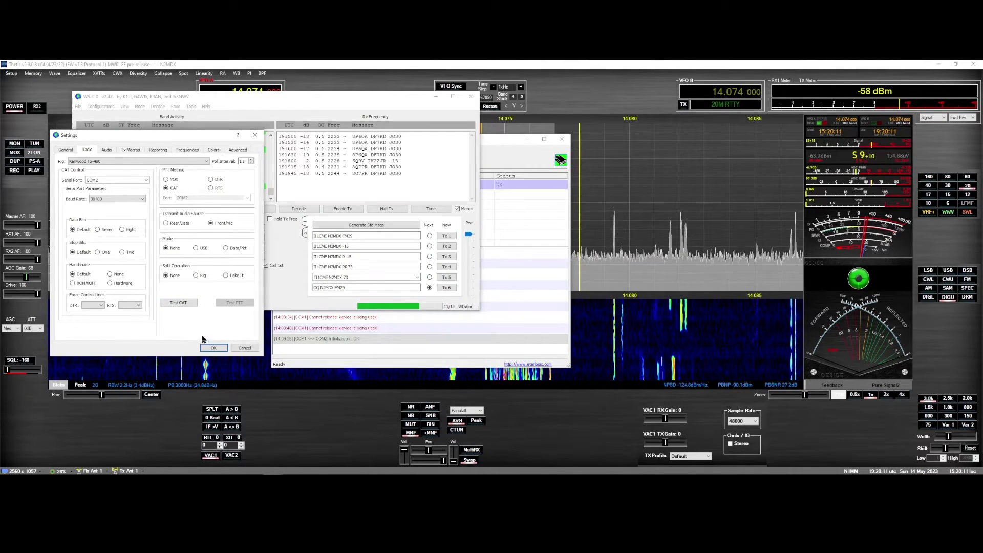
click(213, 348)
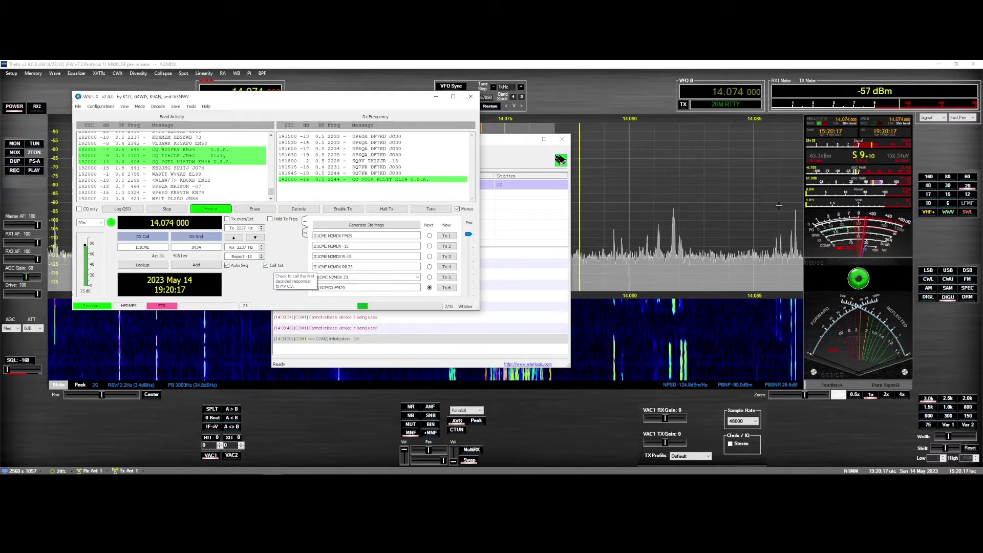
mouse_move(735, 470)
click(672, 468)
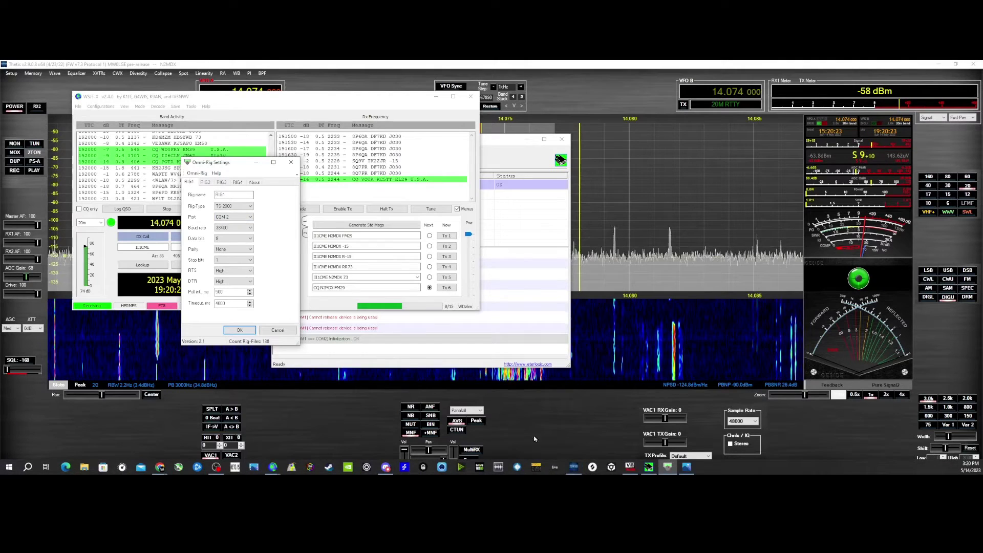
Recheck the Kenwood TS-480 on COM2 at 38400 baud in WSJT-X Settings, then close it
click(77, 106)
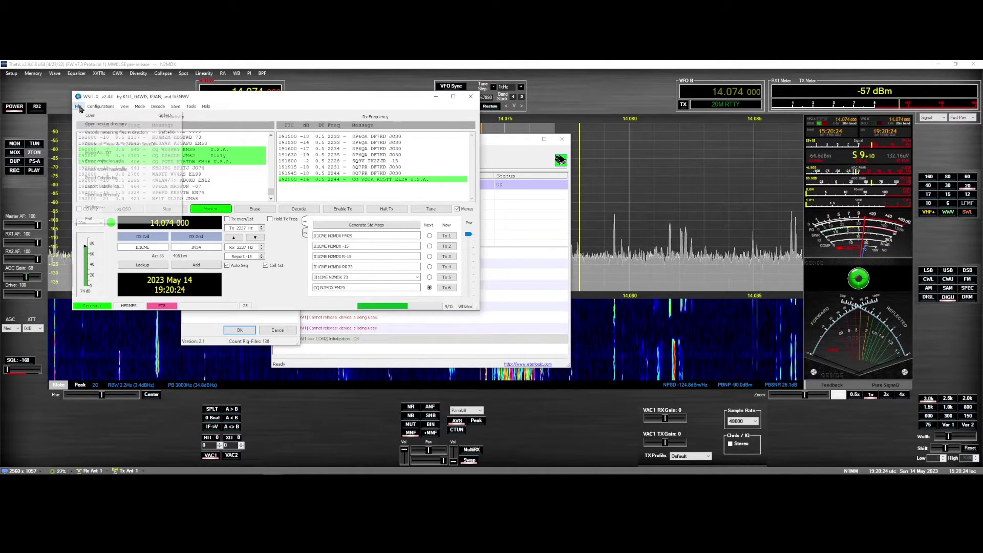
click(94, 206)
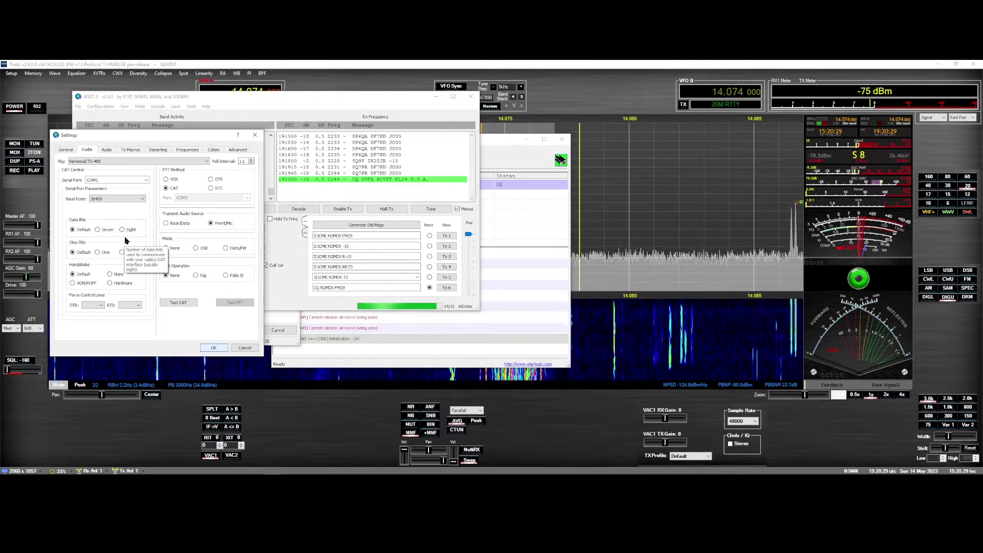
click(466, 309)
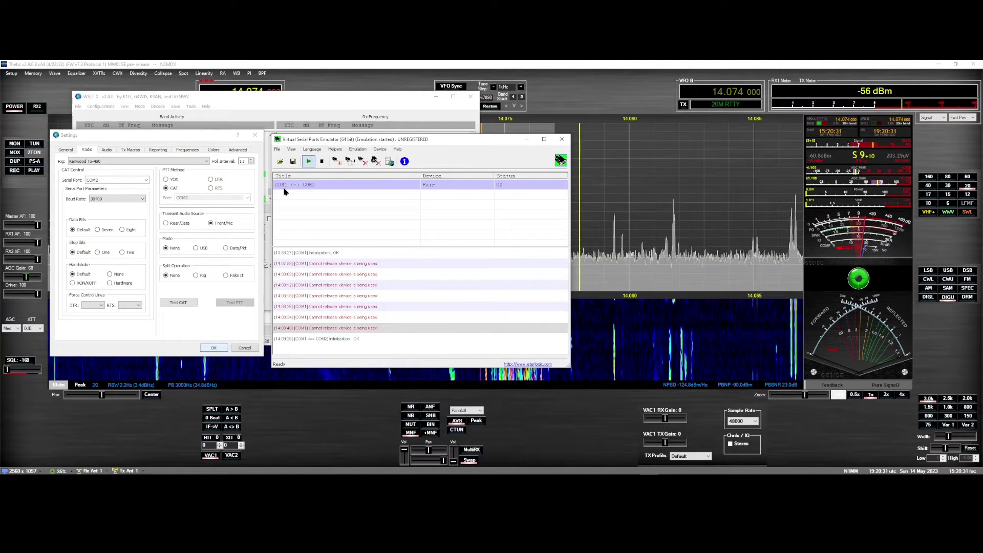
click(136, 98)
click(255, 135)
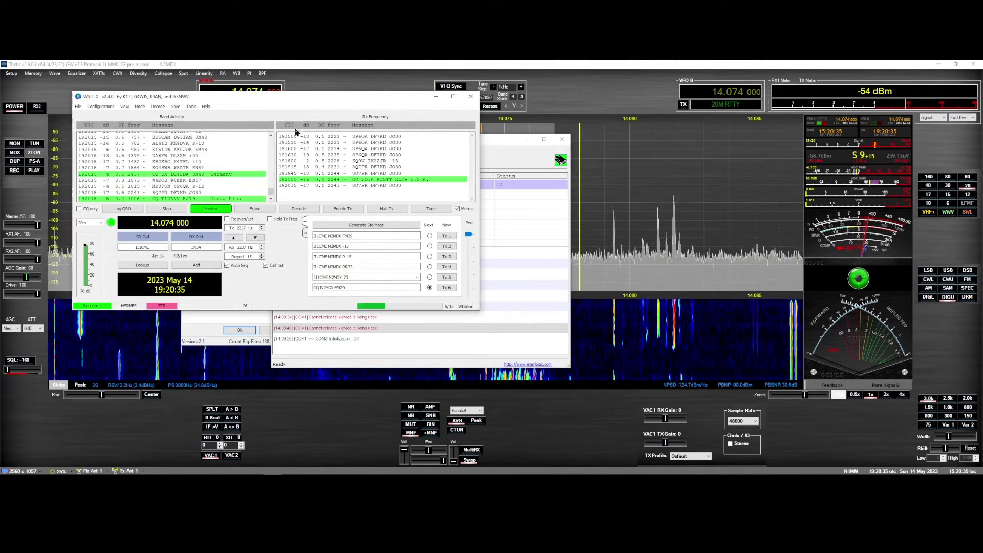
click(11, 73)
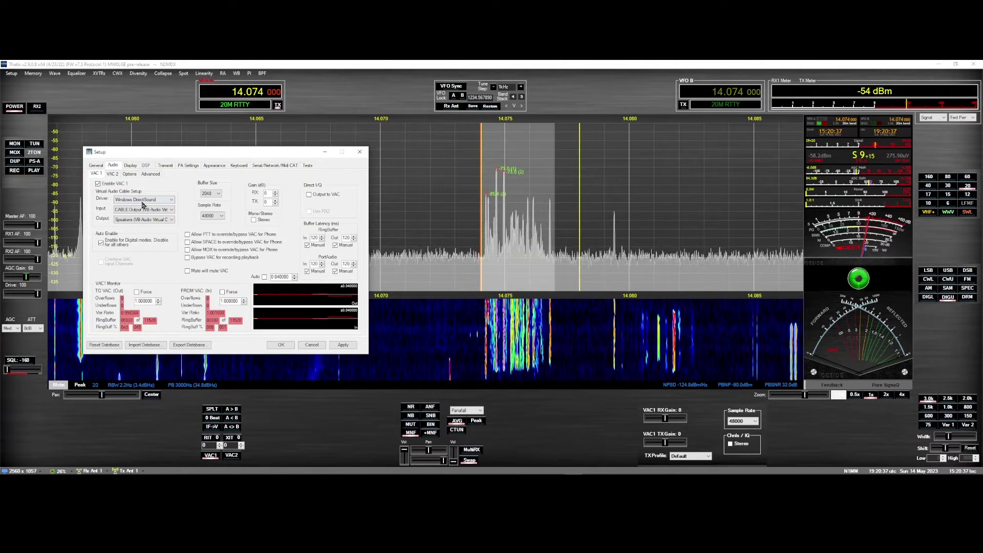
Review VAC 1 and the enabled CAT1 serial control, then close Thetis Setup with OK
click(275, 165)
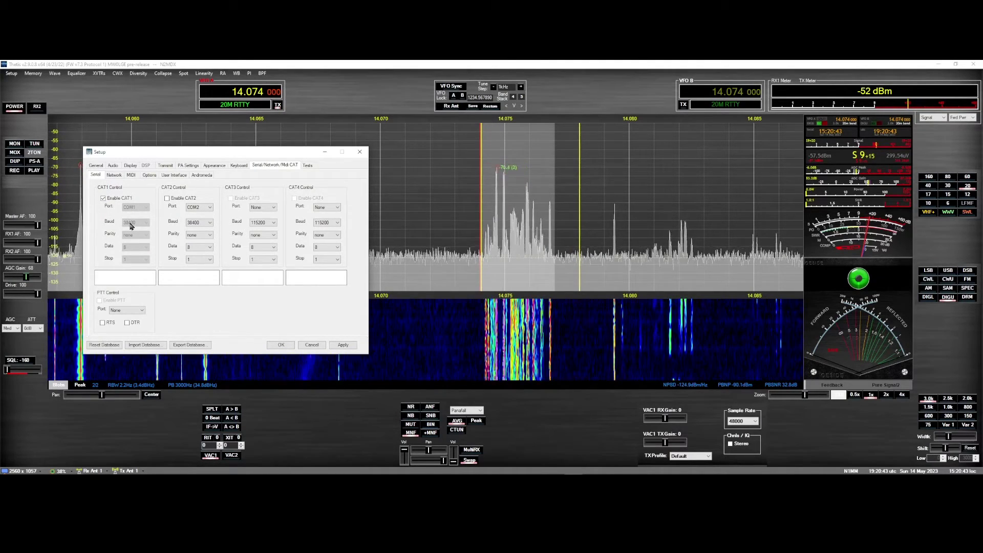
click(281, 345)
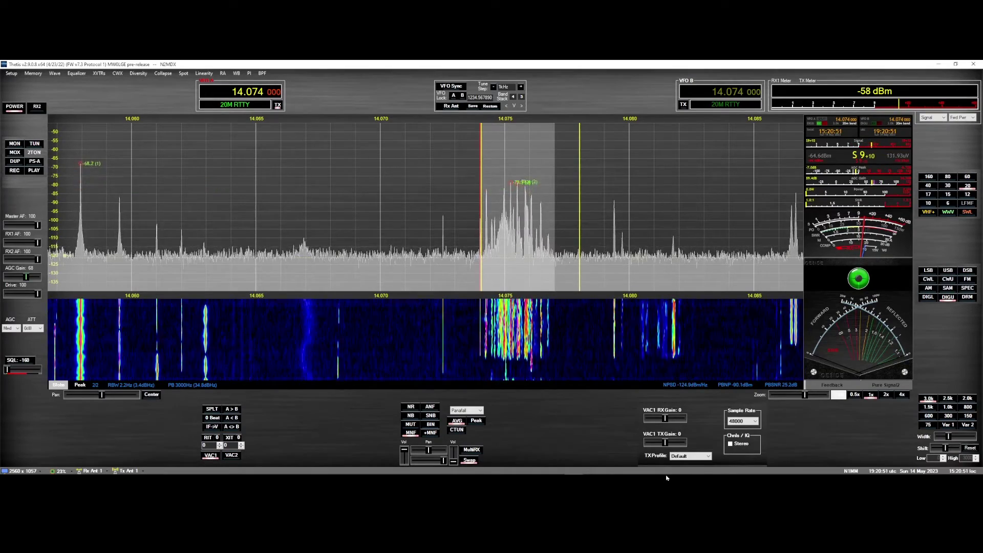
Bring WSJT-X forward and send a brief Tune carrier while watching the power meter, then stop
mouse_move(517, 466)
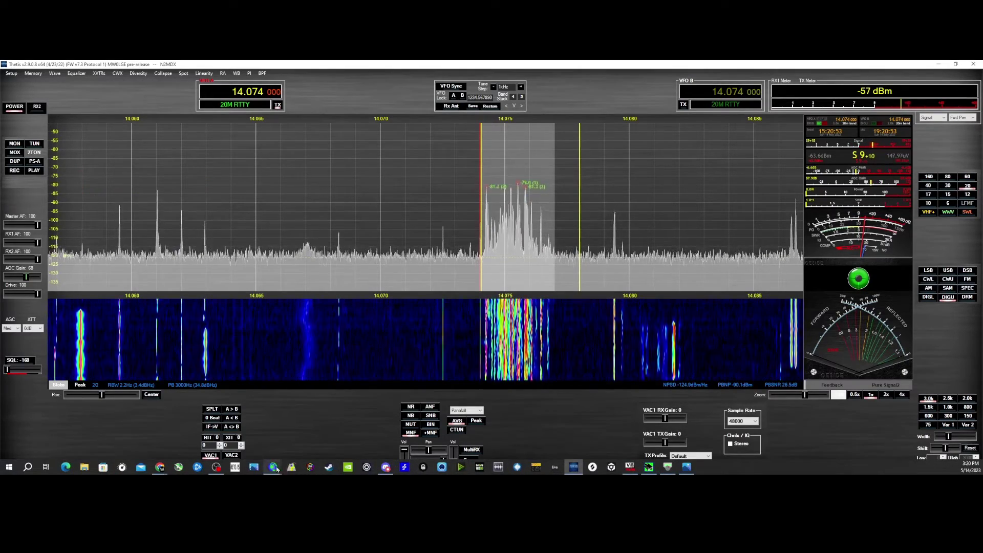
mouse_move(274, 469)
click(314, 438)
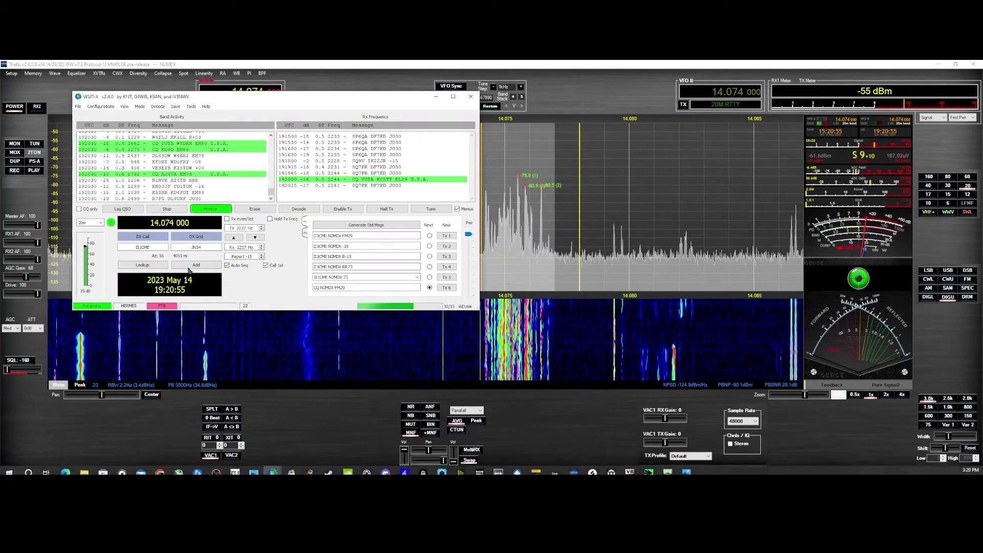
click(423, 212)
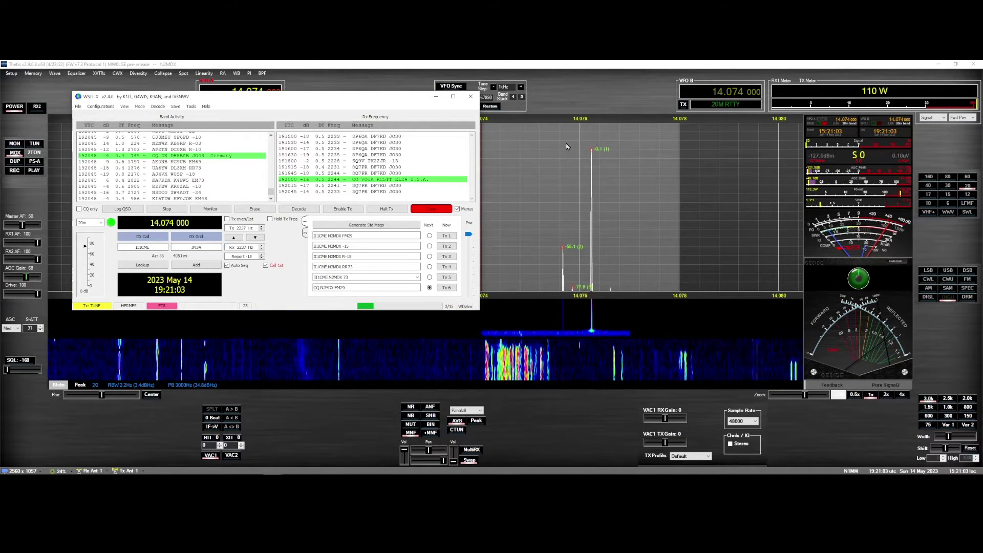
drag(366, 102, 478, 164)
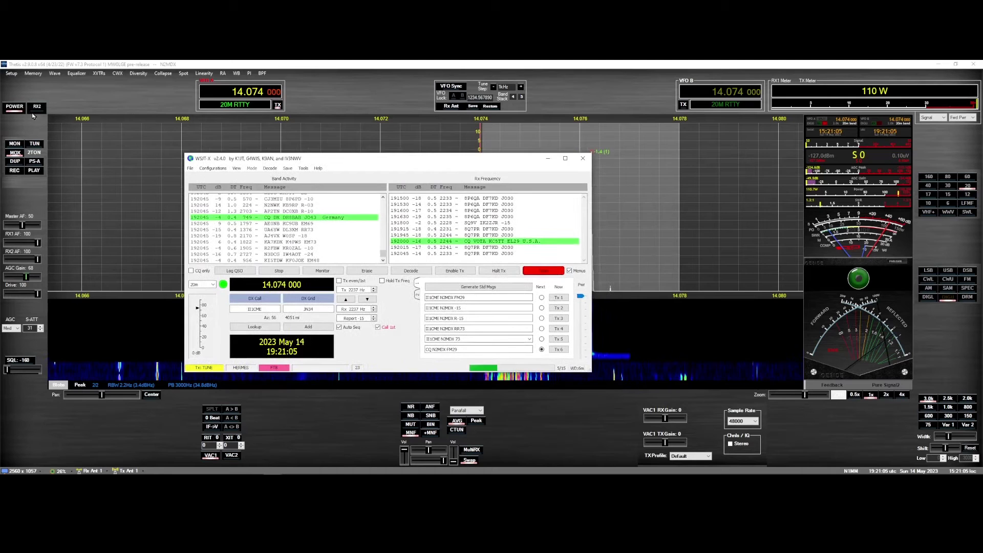
click(531, 271)
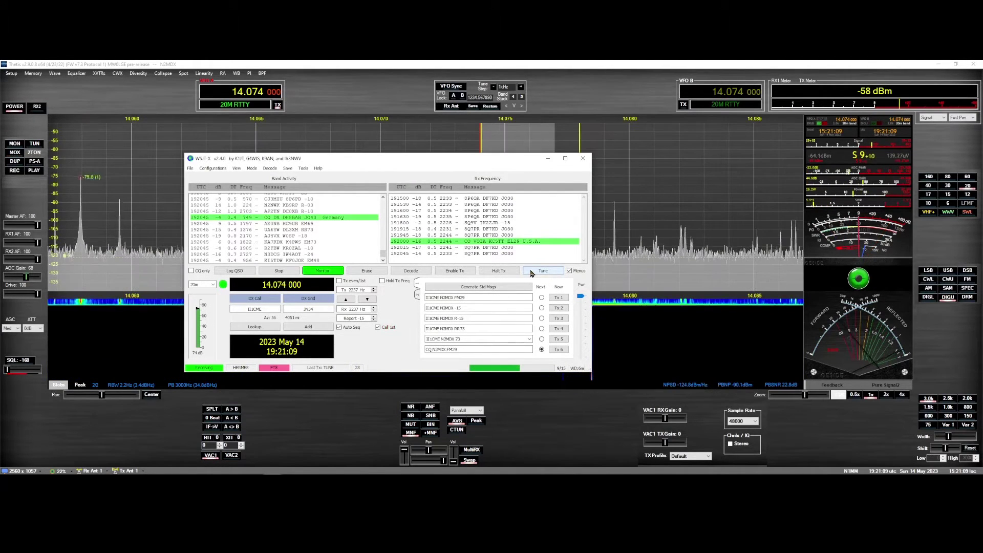
Send a second short Tune carrier, then stop it to return to receive
drag(433, 160, 307, 135)
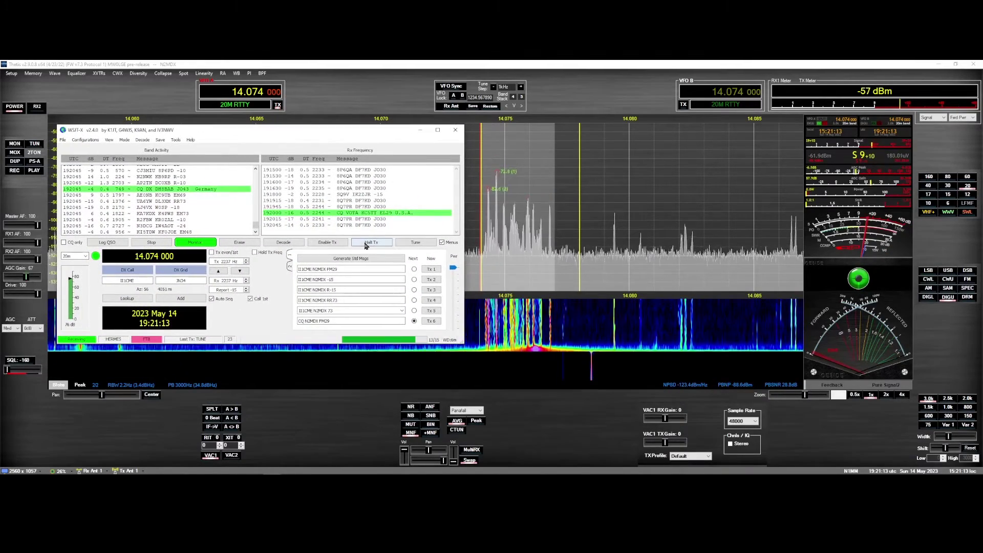
click(408, 243)
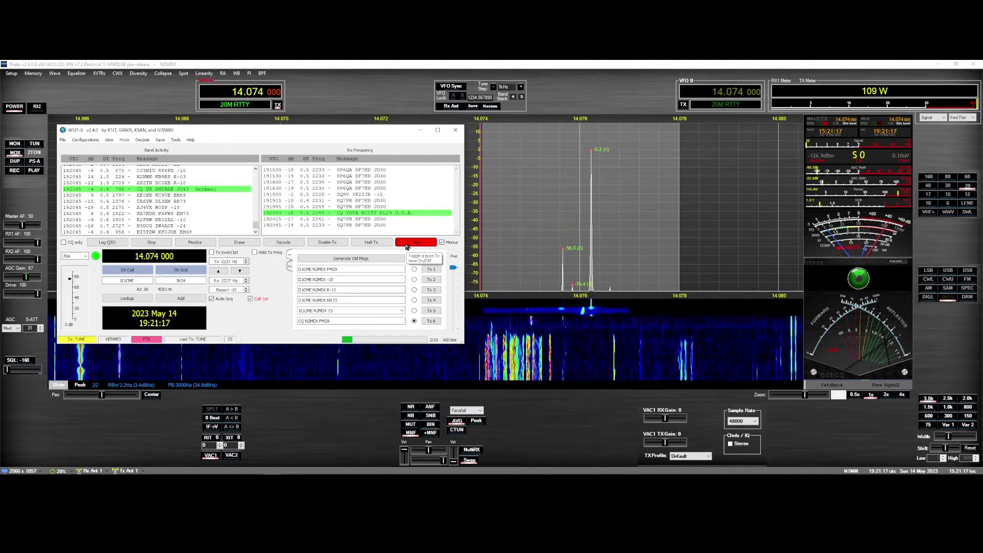
click(407, 244)
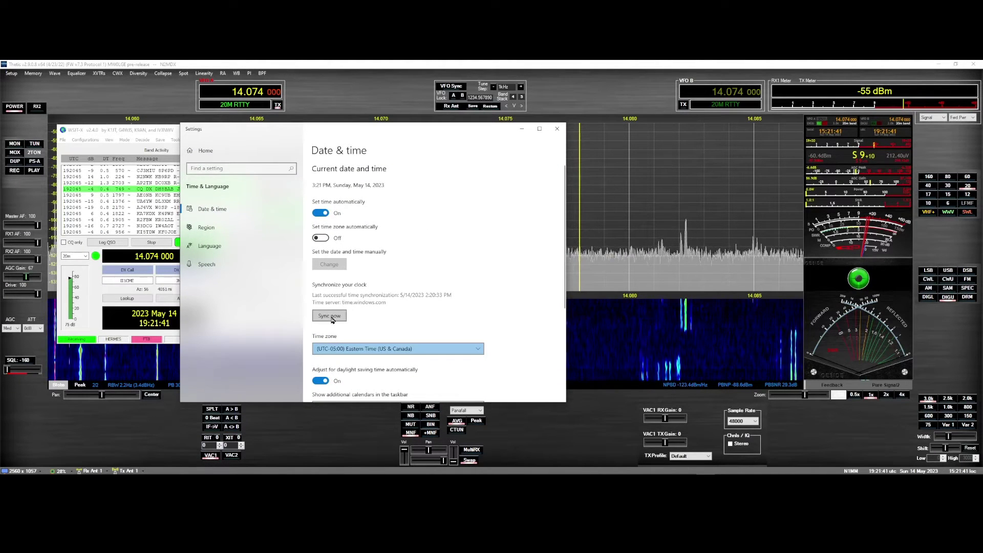
Sync the PC clock with time.windows.com, then close the Date & time settings
click(332, 317)
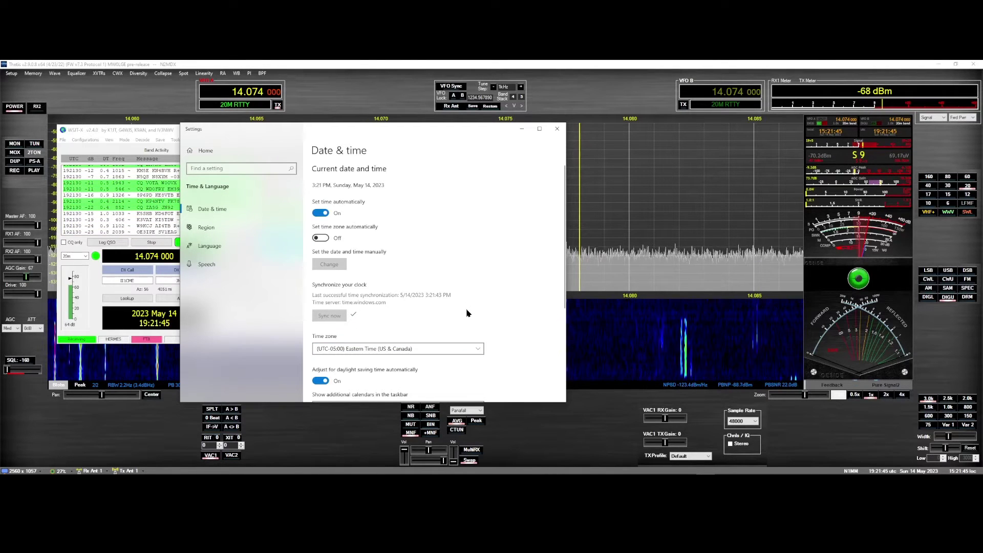
click(558, 129)
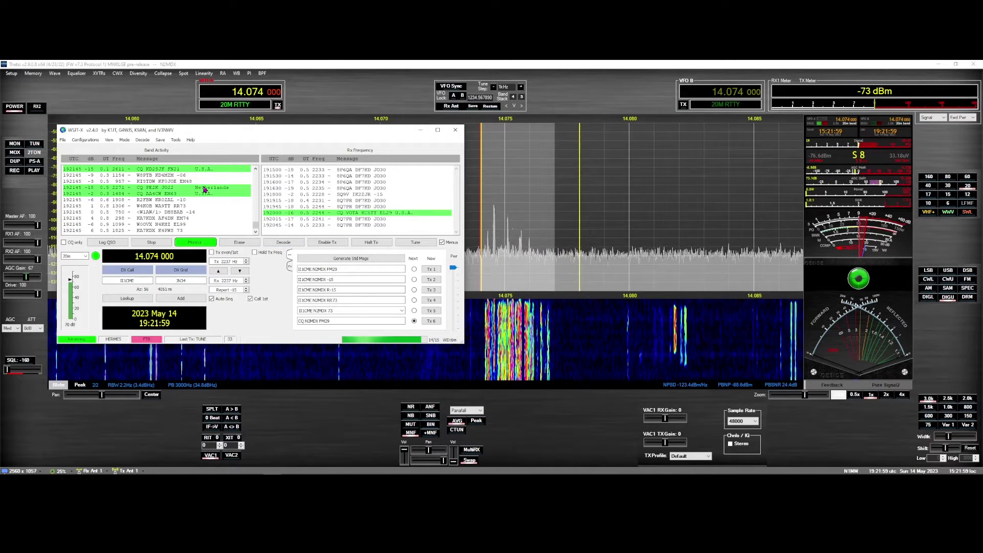
Call the Netherlands CQ decode from Band Activity, then halt transmitting with Esc
double_click(208, 187)
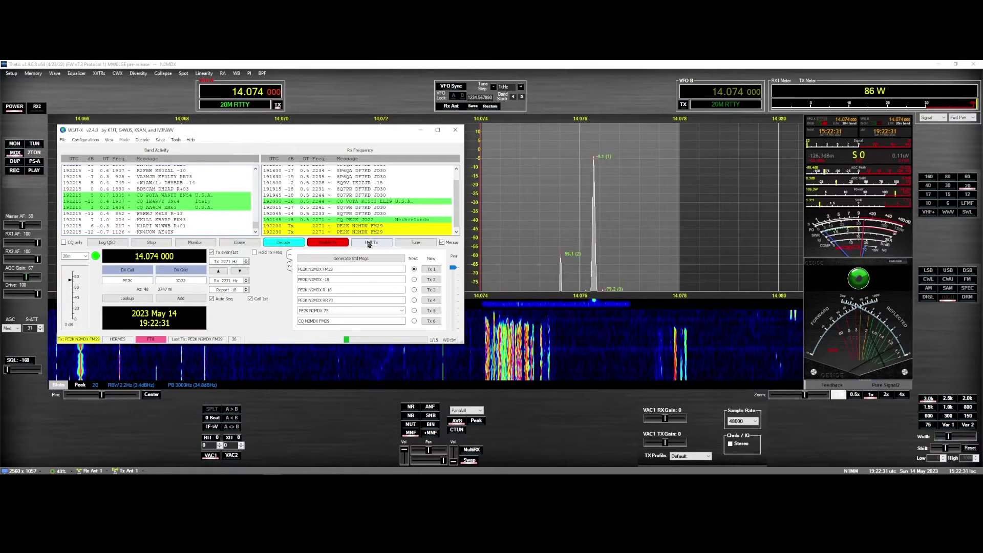
key(Escape)
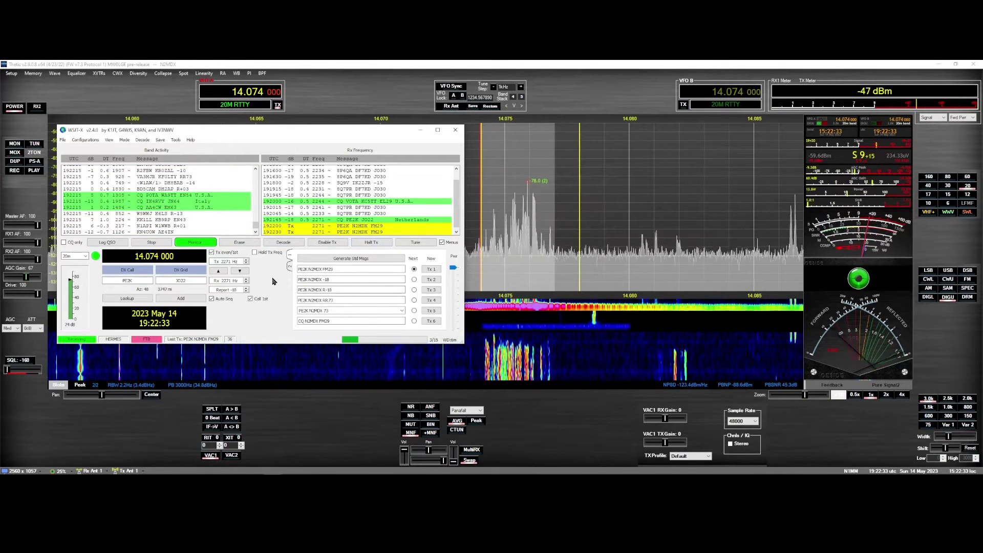
mouse_move(172, 476)
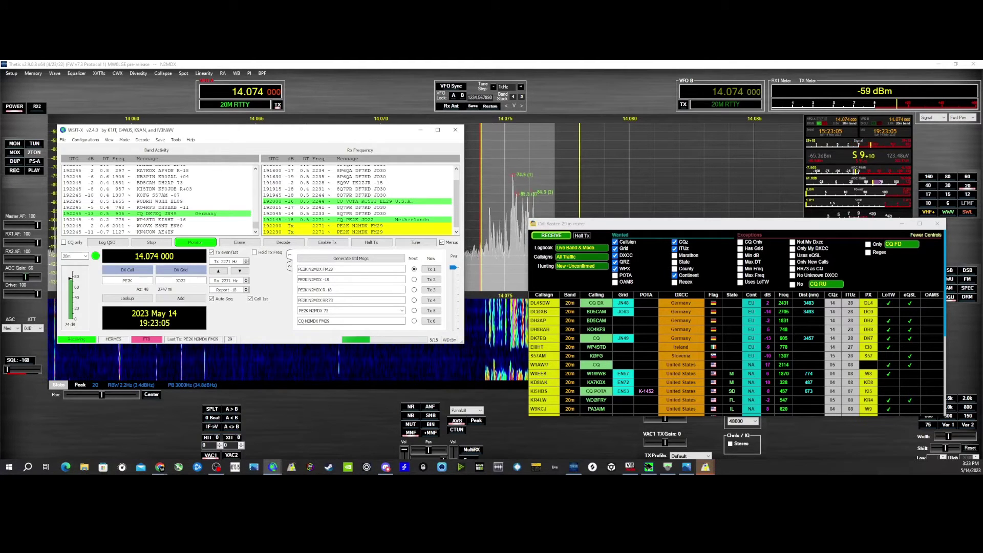
Bring the GridTracker map forward, shrink it, and move it clear of the WSJT-X panels
click(706, 467)
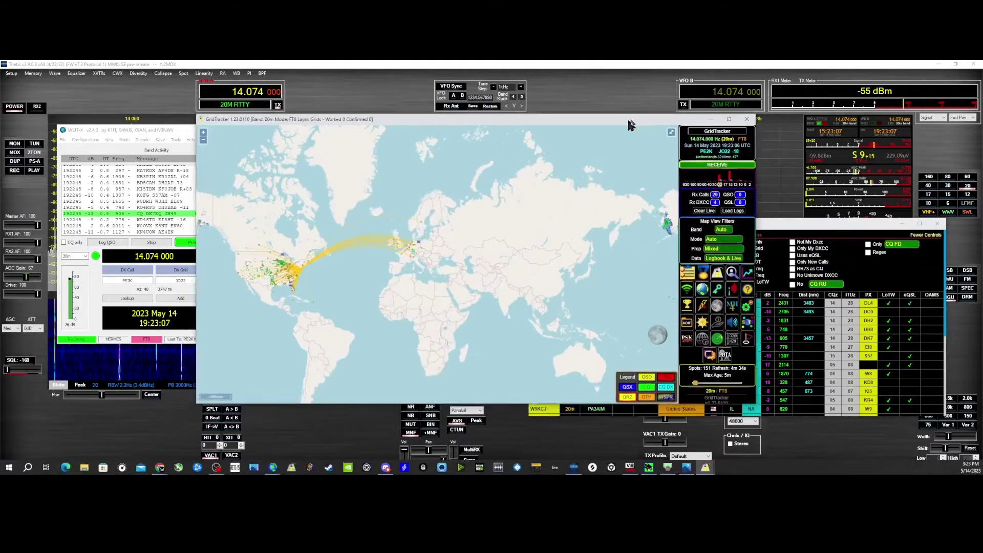
drag(292, 390, 327, 277)
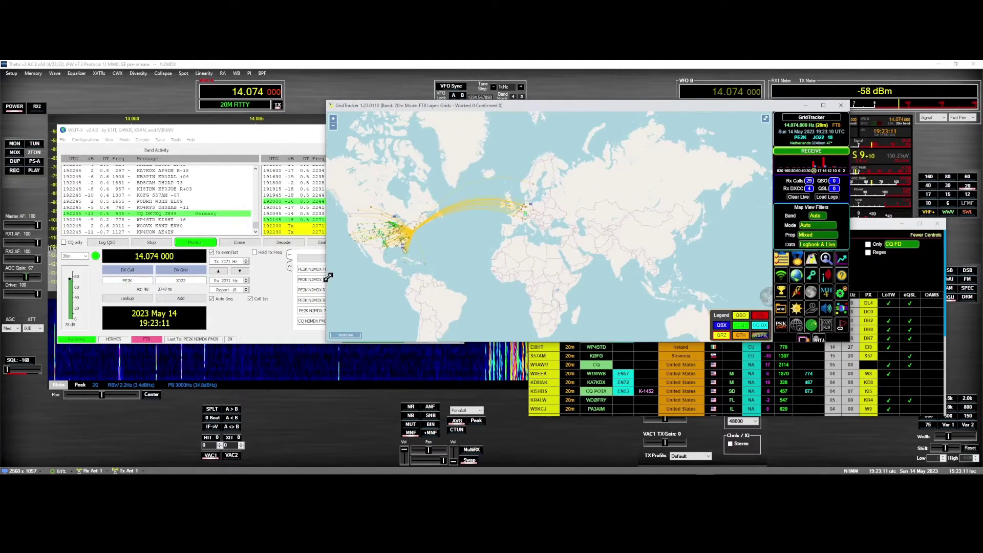
drag(705, 102, 854, 66)
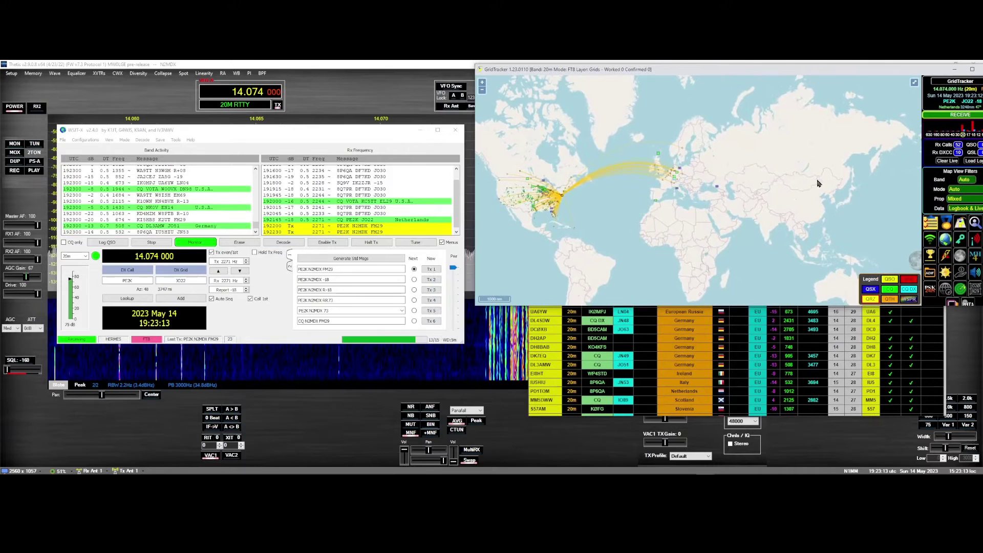
drag(686, 72, 641, 102)
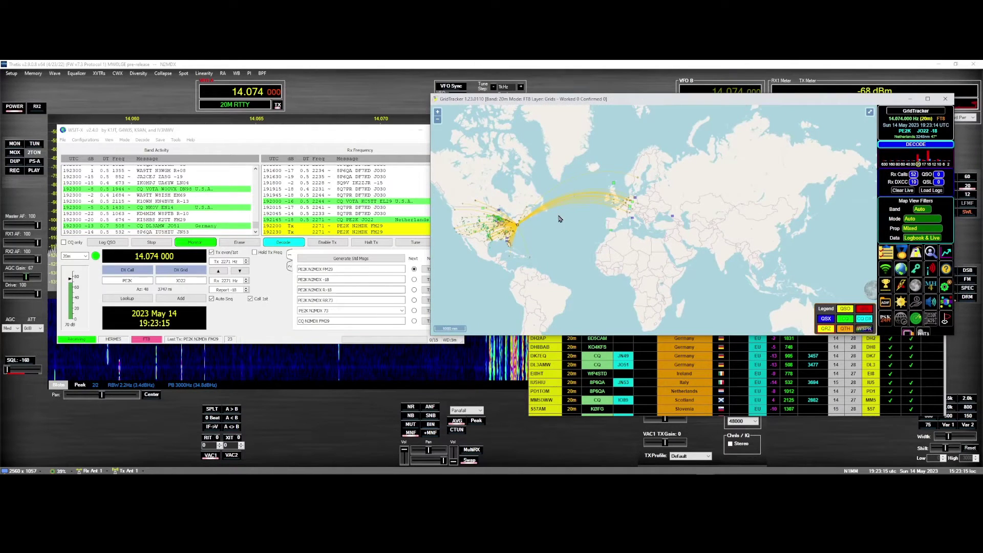
Zoom the map onto North America, send it back, and enlarge the Call Roster upward
drag(599, 206, 641, 199)
scroll(585, 249, up, 1)
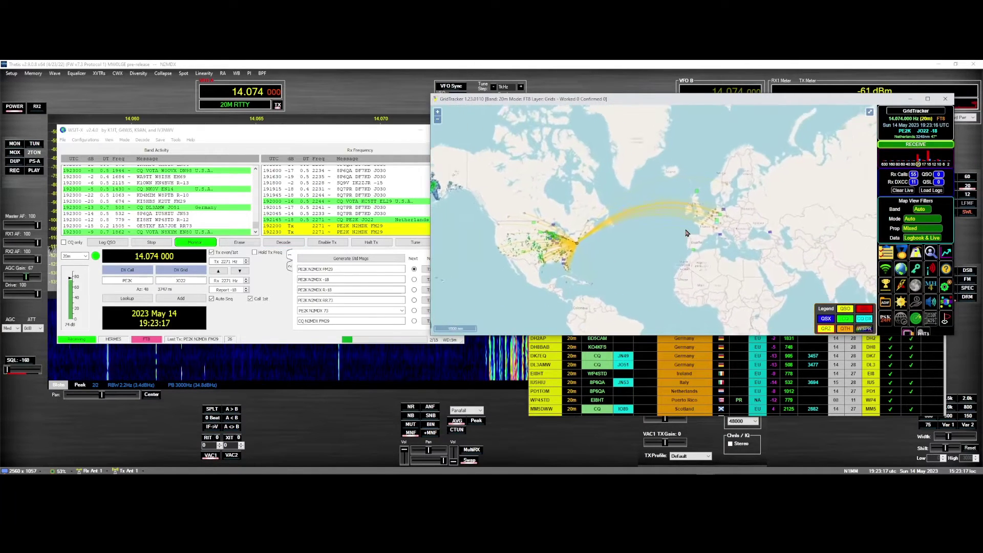
scroll(694, 247, up, 2)
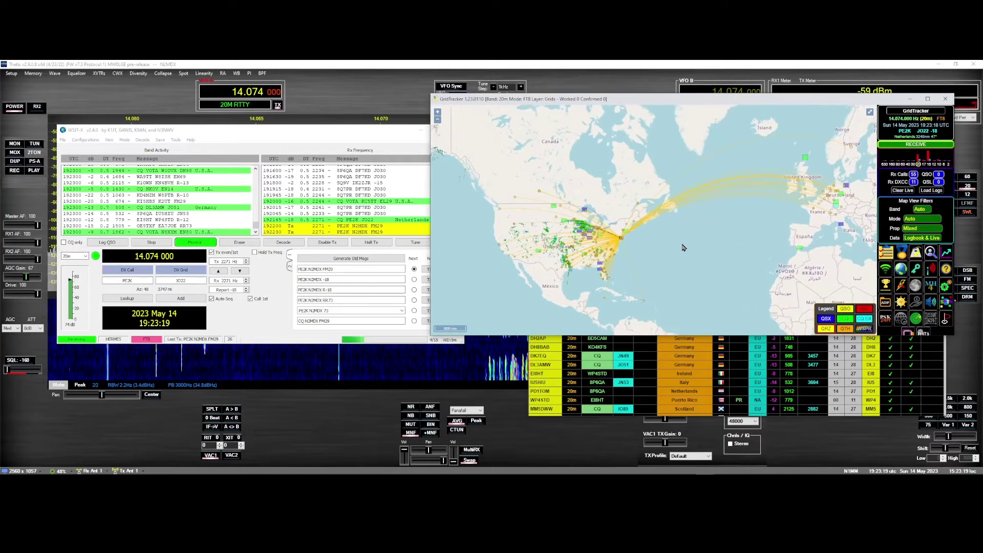
scroll(694, 245, up, 1)
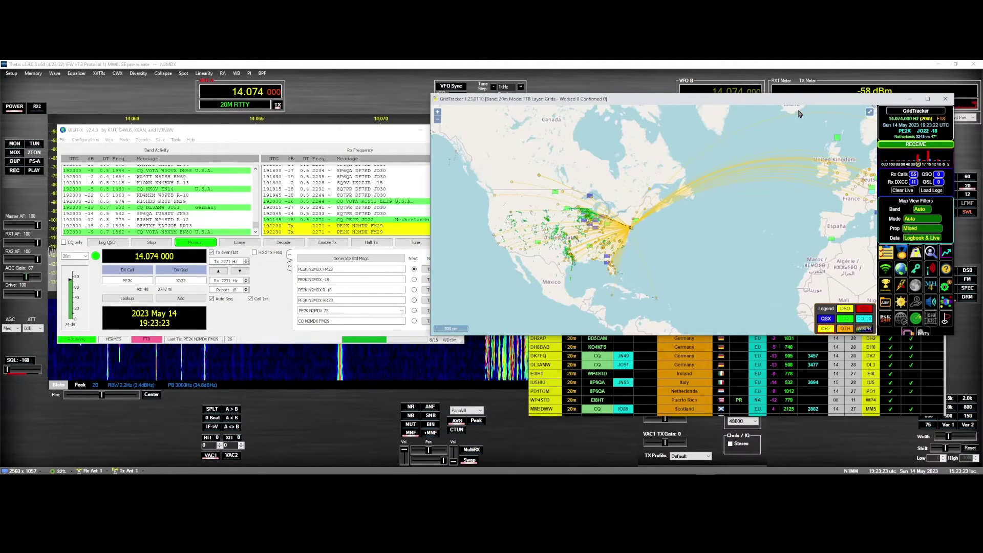
click(781, 86)
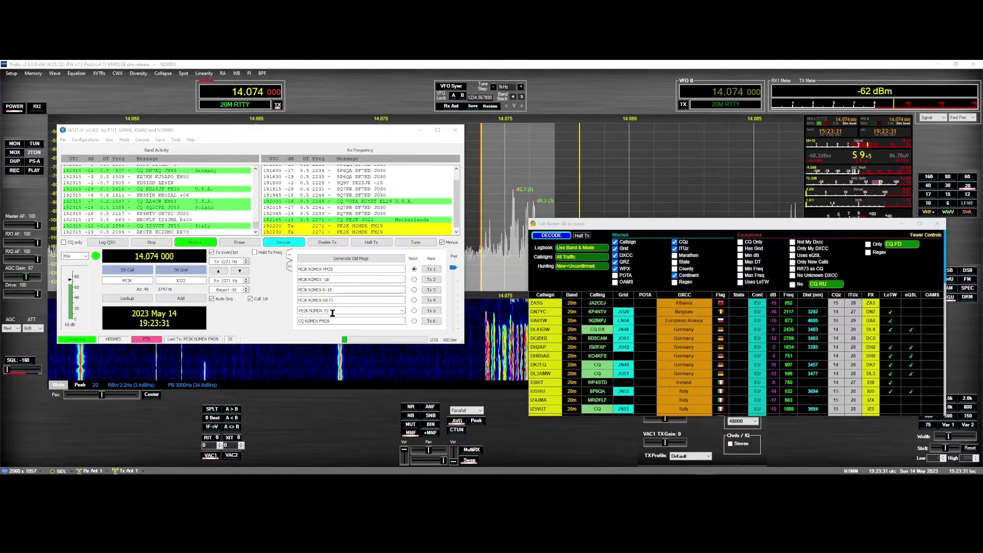
drag(862, 220, 876, 99)
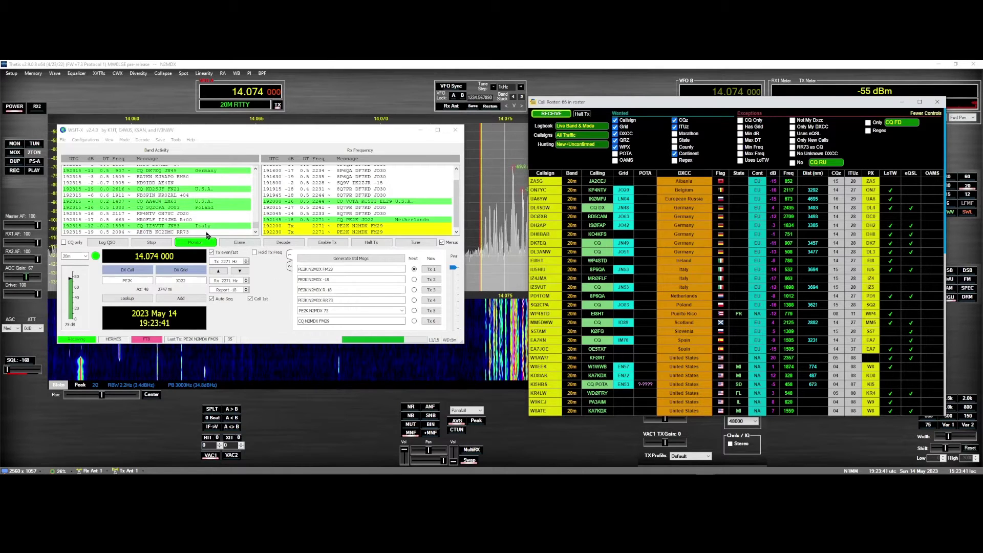
Call the Spanish station from the Call Roster, then halt that transmission
click(255, 228)
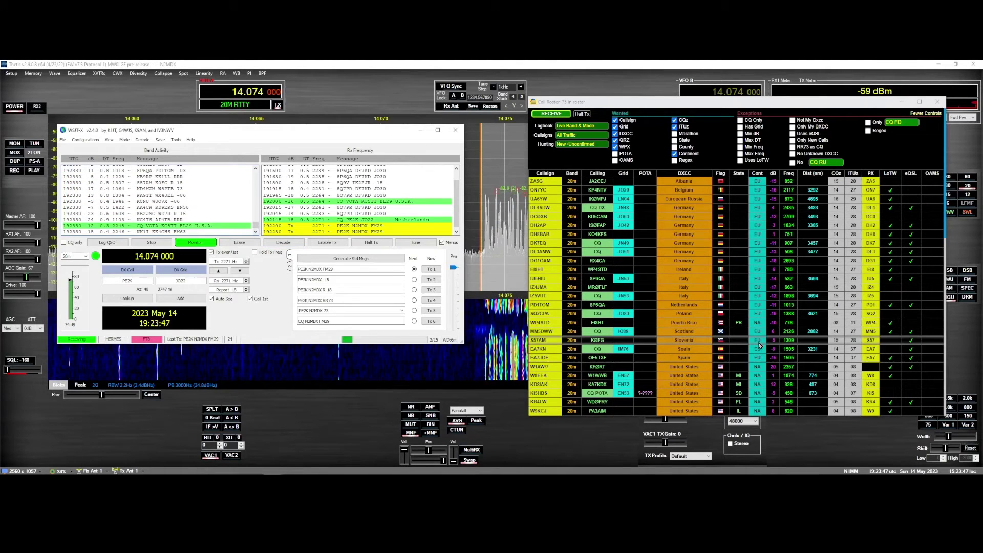
click(634, 352)
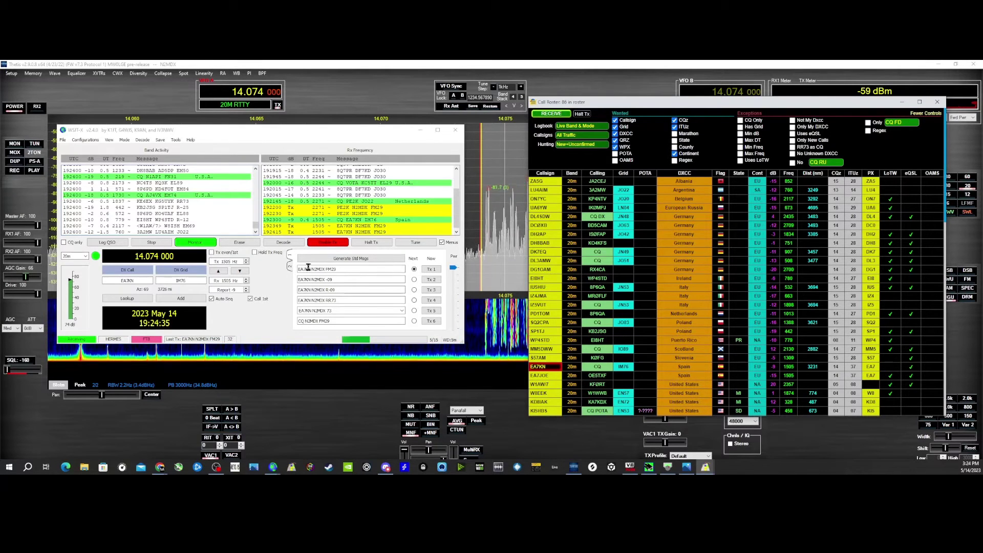
click(374, 243)
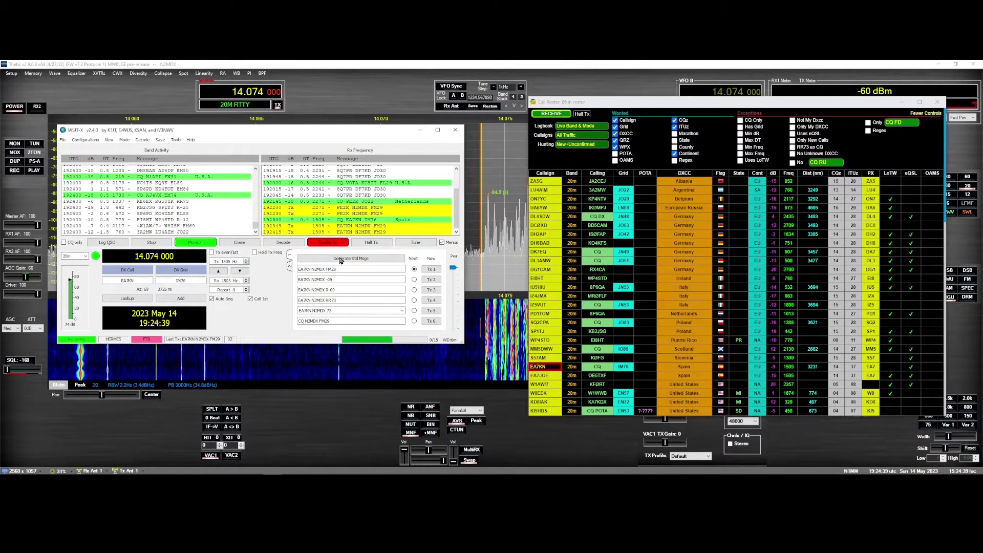
click(378, 247)
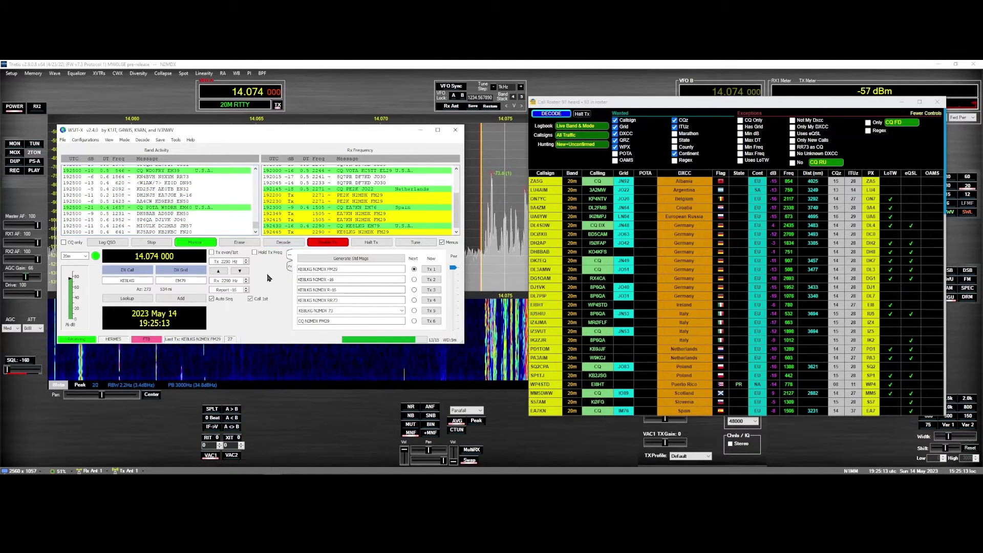
Halt the EM79 call and dock the Wide Graph waterfall along the bottom of the screen
click(370, 243)
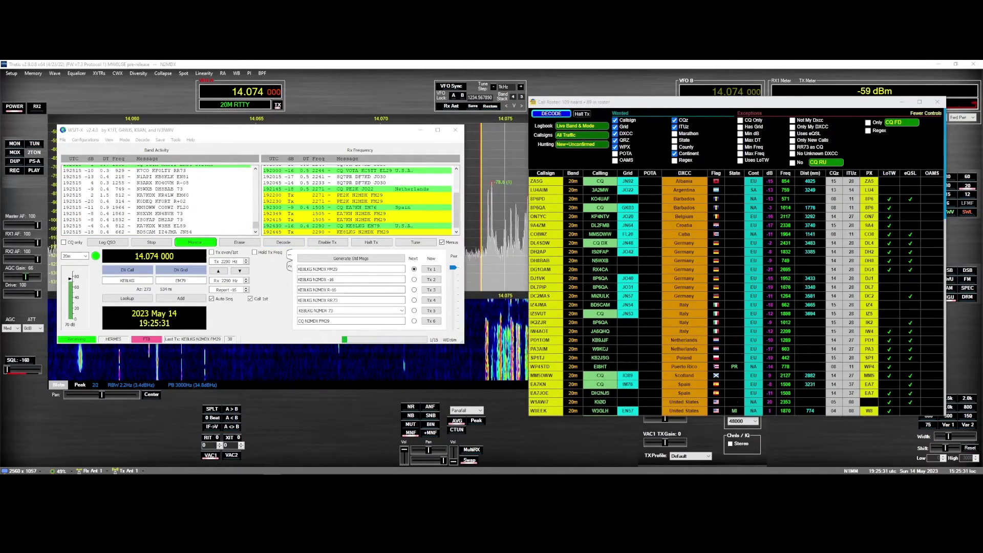
drag(722, 302, 722, 355)
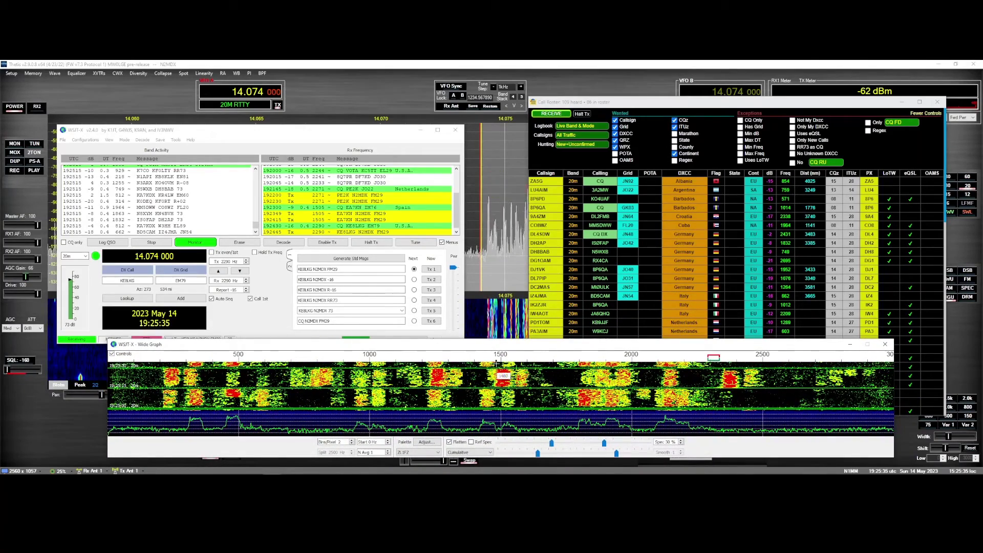
Move the Rx and Tx offset to 1348 Hz from the waterfall and start transmitting CQ
right_click(464, 361)
click(472, 364)
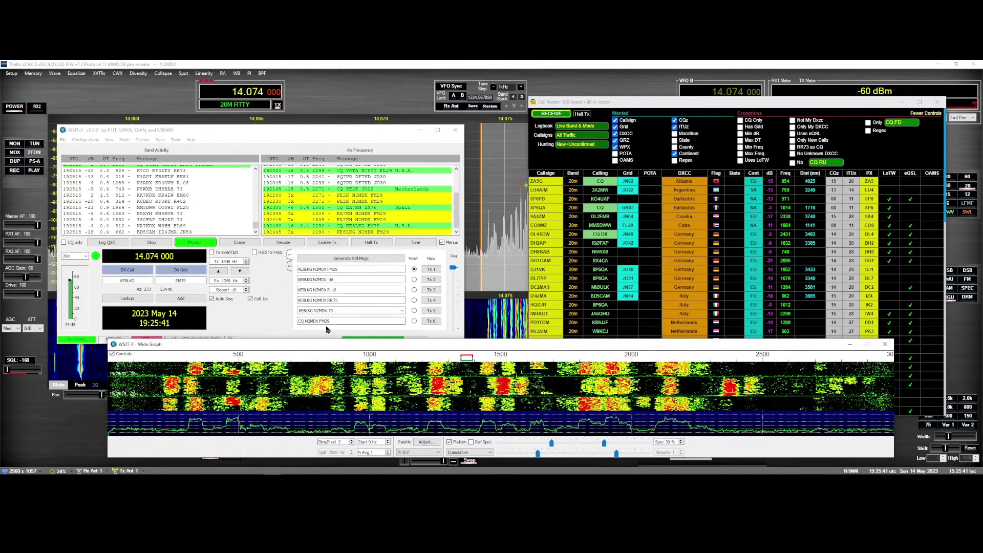
click(340, 232)
click(329, 242)
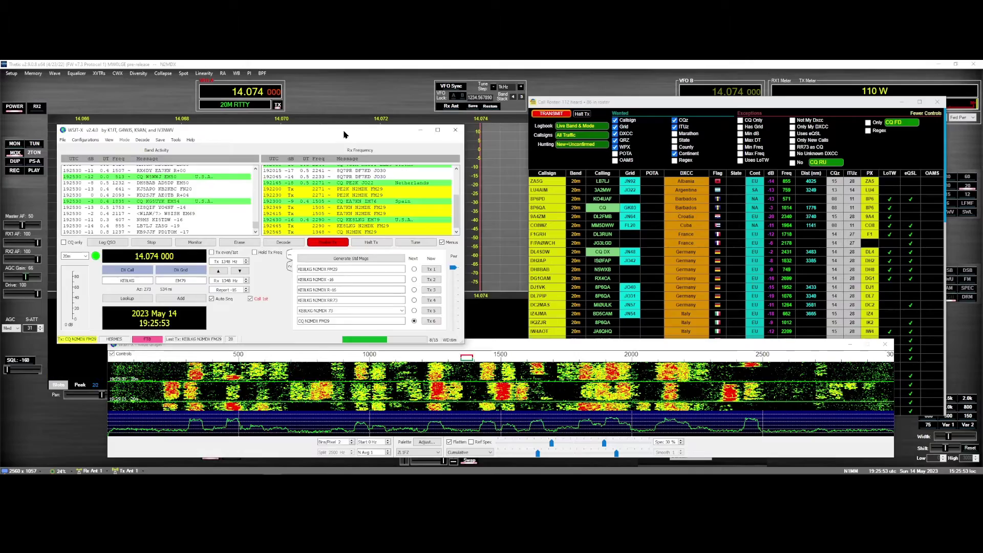
Move the main window up-left and shift the Call Roster right, narrowing it beside the main window
drag(344, 135, 316, 126)
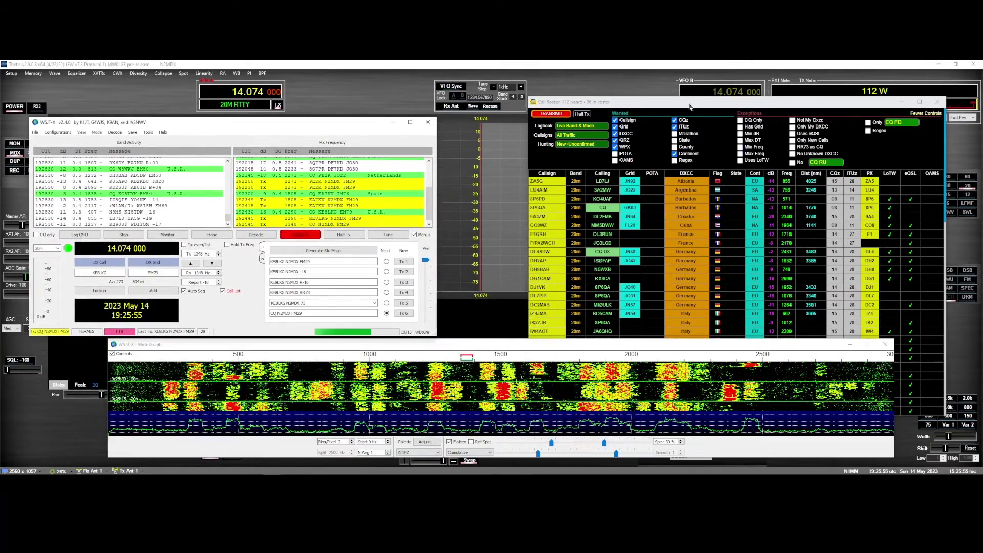
drag(690, 107, 720, 96)
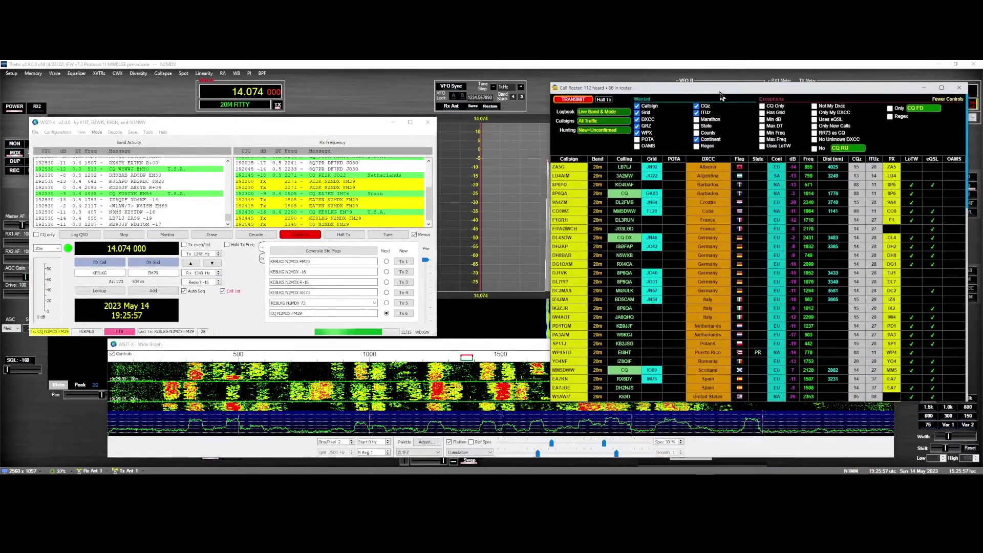
drag(551, 87, 617, 87)
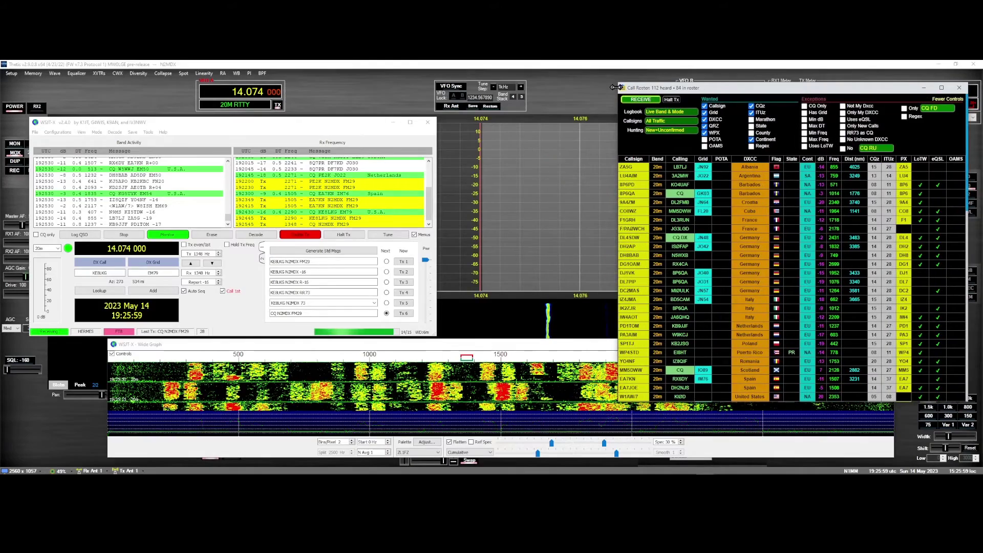
drag(312, 123, 304, 110)
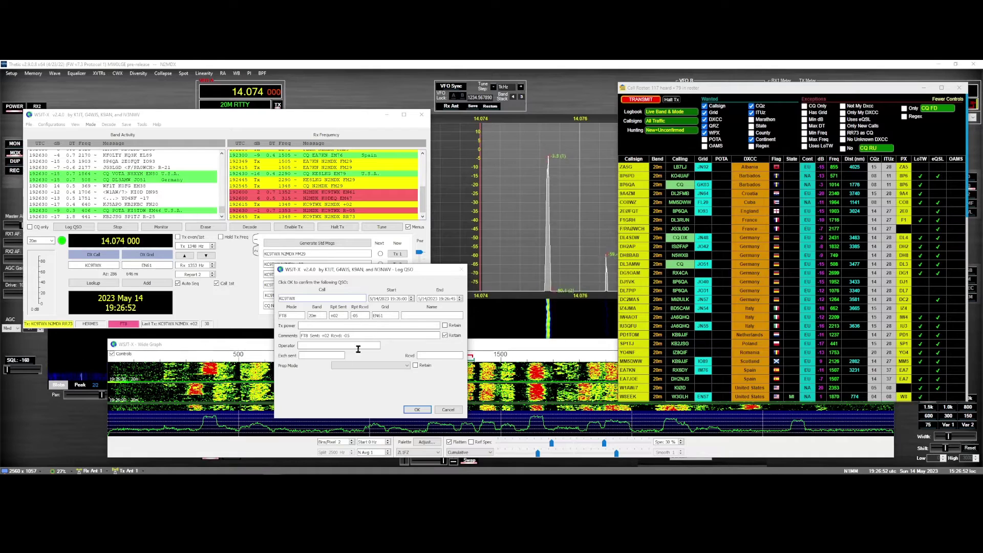
Log the completed CQ contact and answer a station calling CQ in Band Activity
click(417, 410)
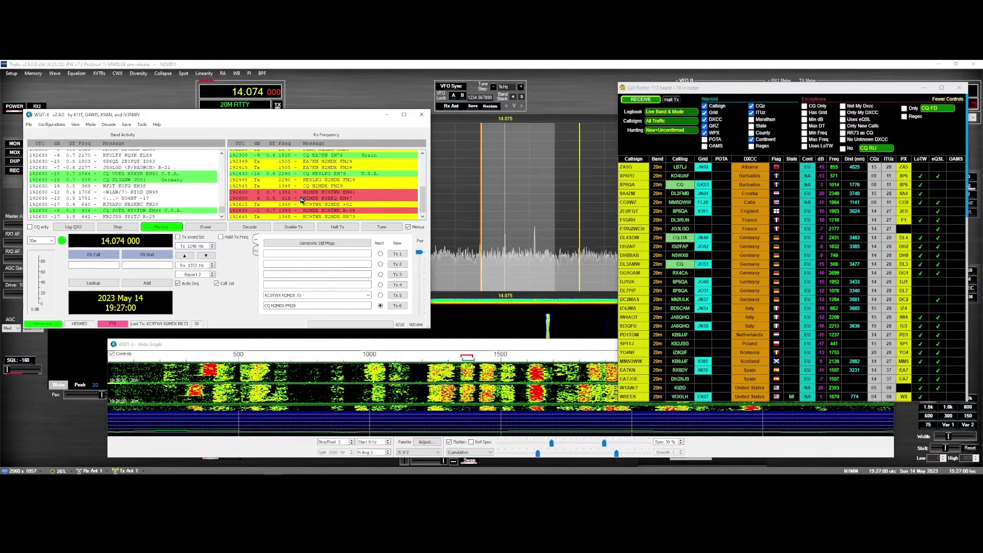
double_click(322, 200)
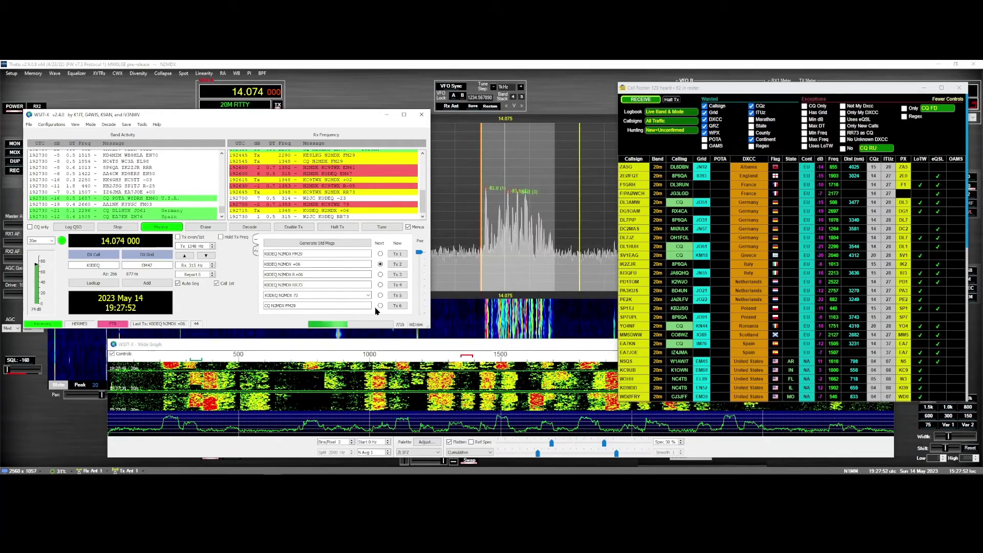
Match the receive frequency to the 1348 Hz transmit frequency, then turn off Enable Tx
click(207, 255)
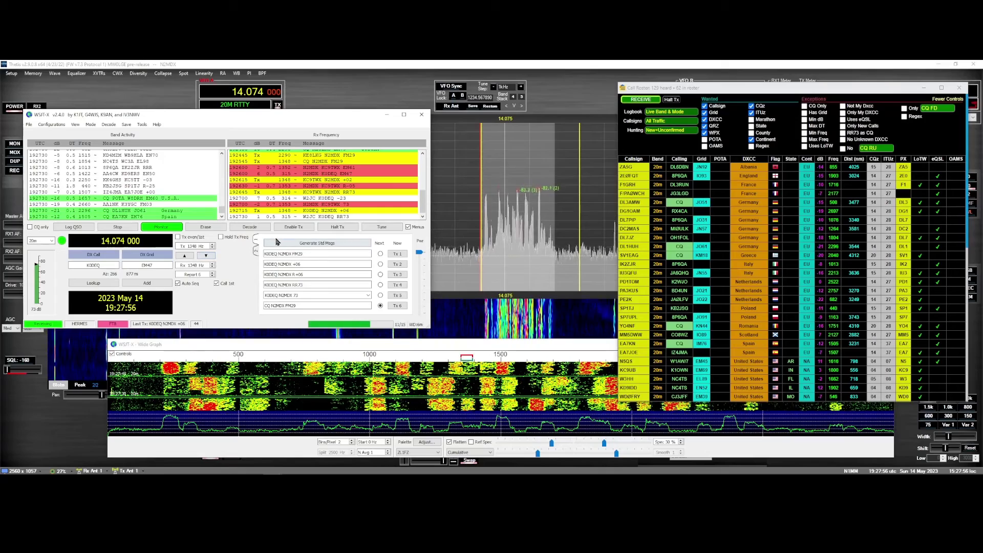
click(293, 227)
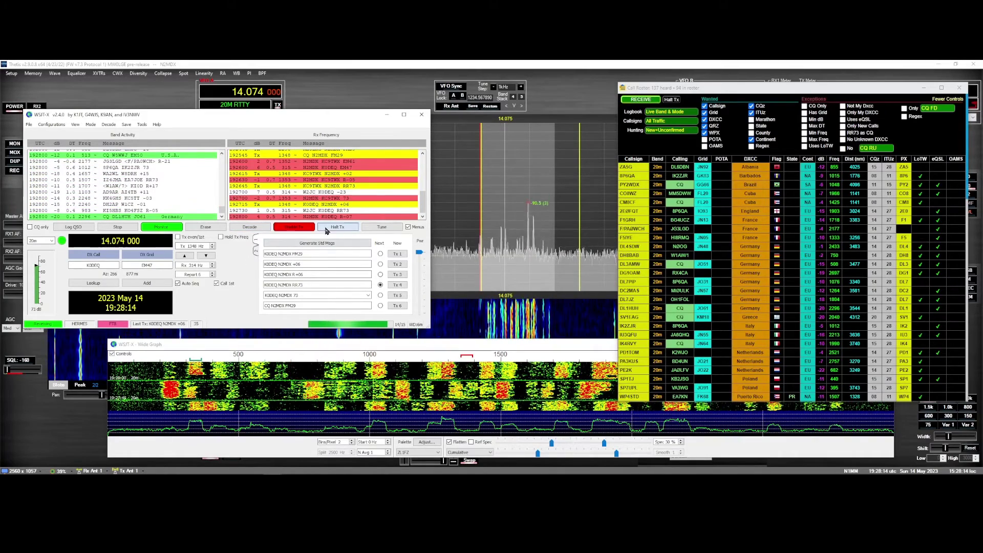
click(301, 227)
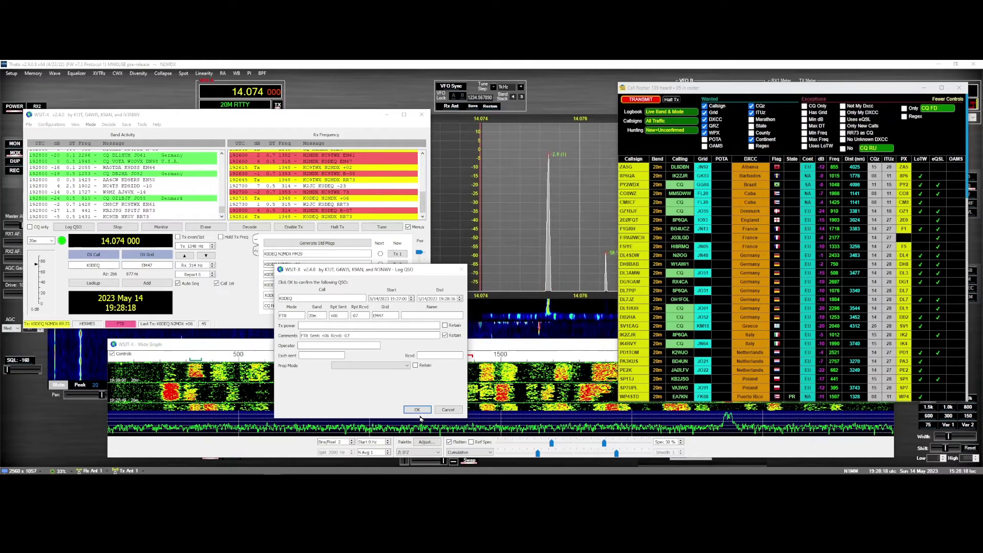
Log the second contact, halt Tx, and set Rx equal to the 1348 Hz Tx frequency
click(440, 410)
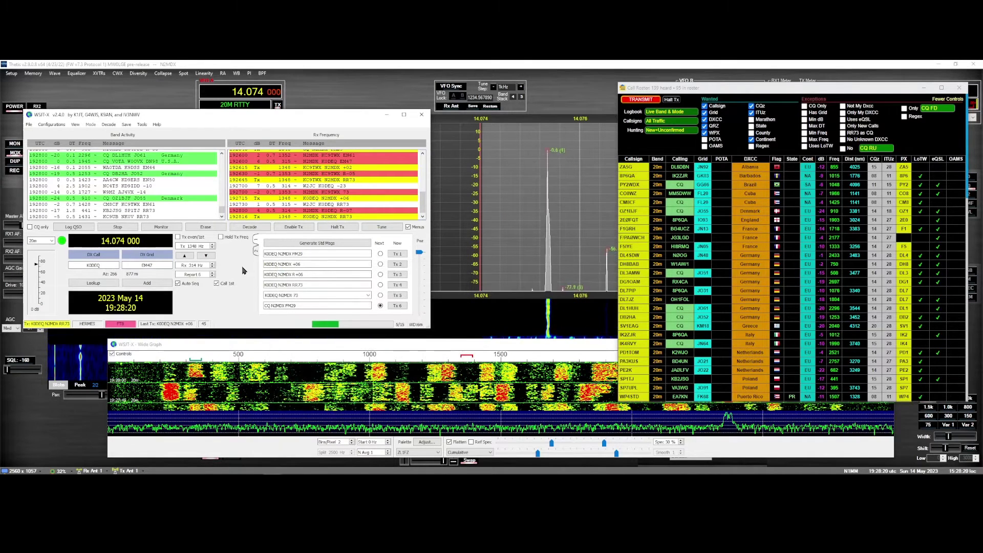
click(337, 228)
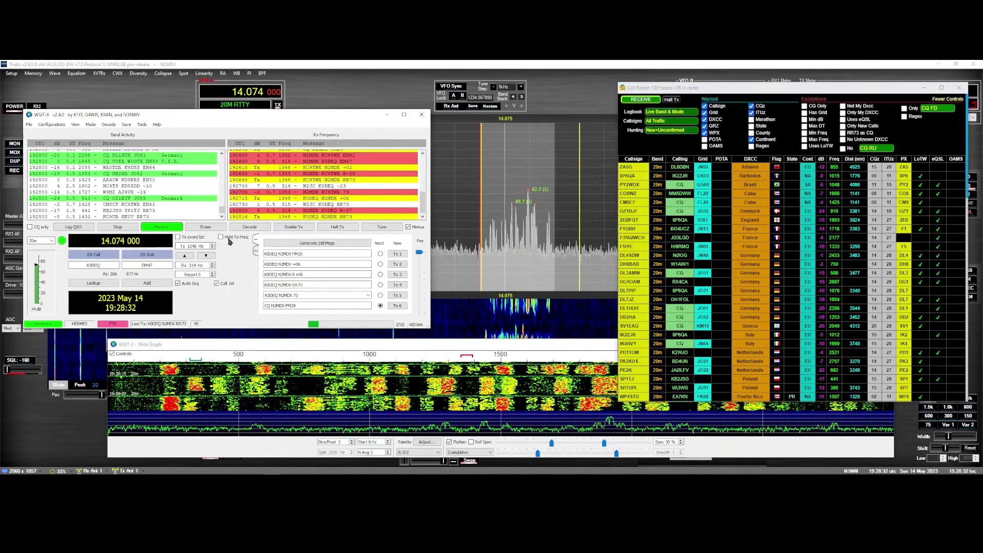
click(207, 255)
click(294, 226)
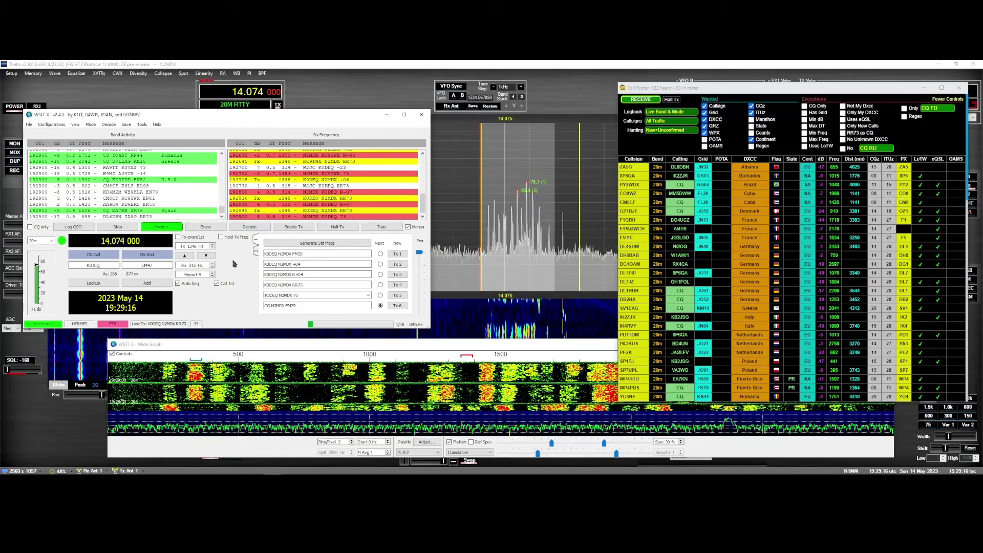
Toggle Enable Tx, put Rx on the 1348 Hz Tx frequency, and re-enable Tx to call CQ
click(292, 228)
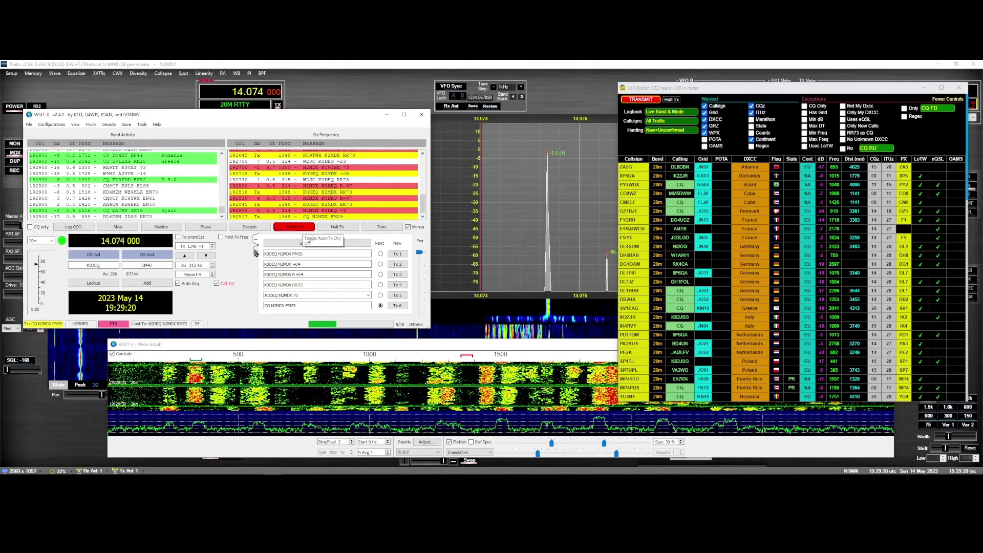
click(302, 231)
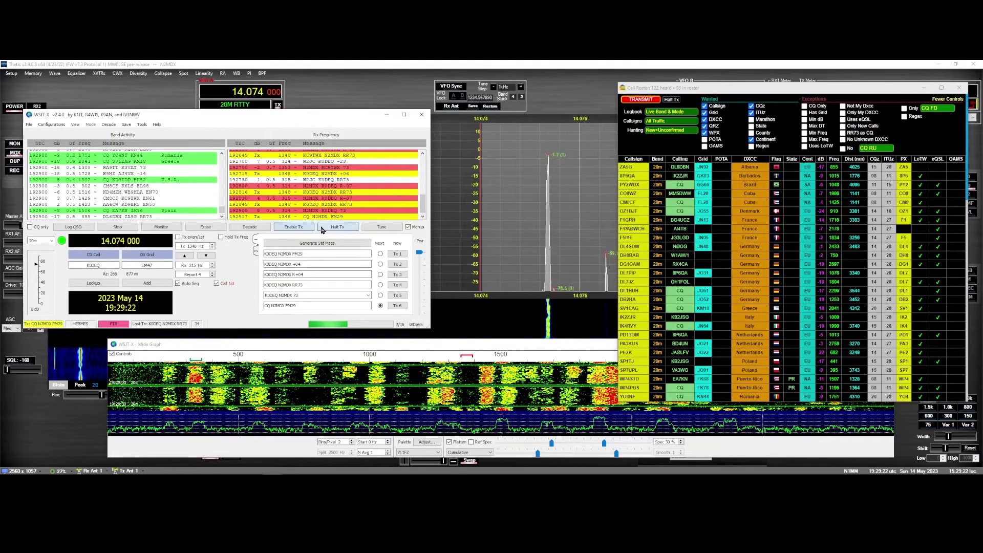
click(207, 256)
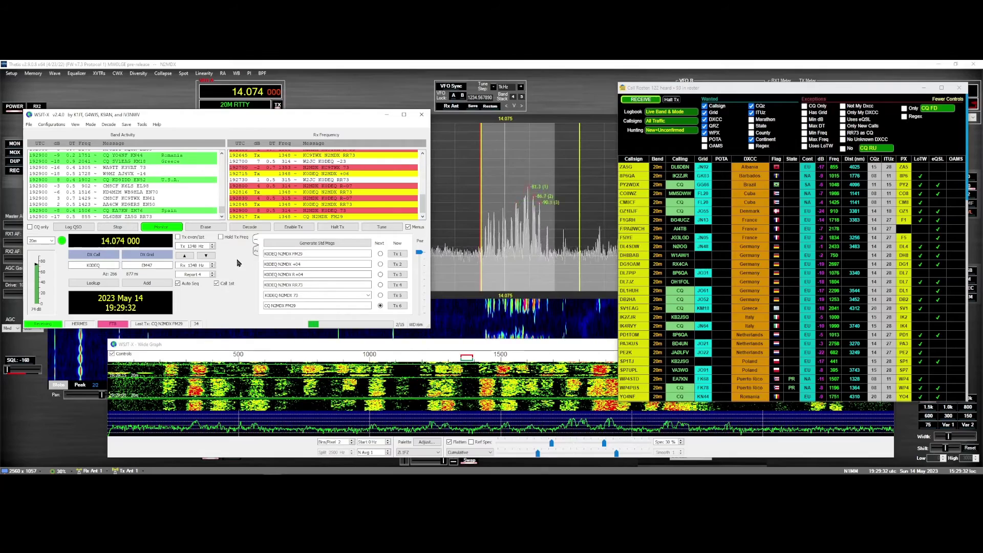
click(290, 227)
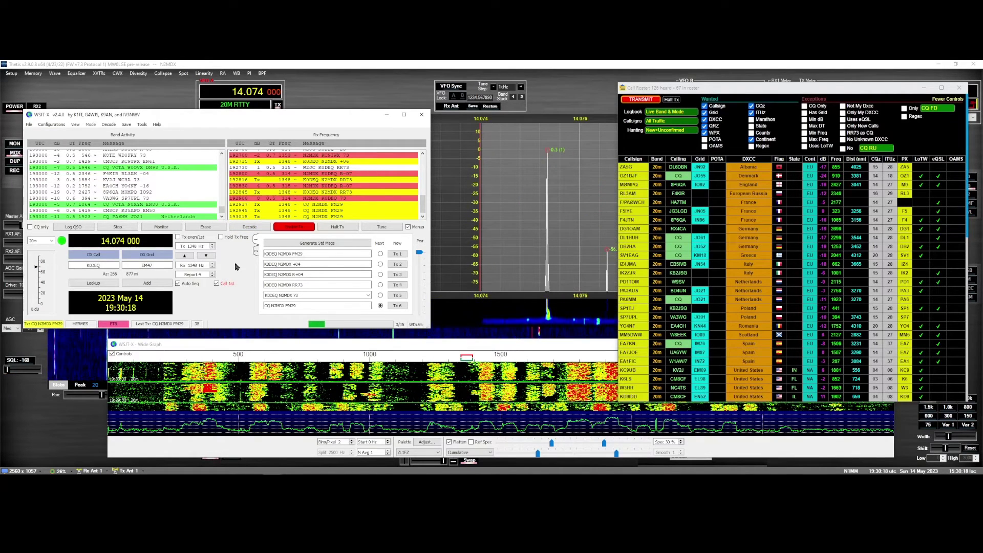
mouse_move(661, 471)
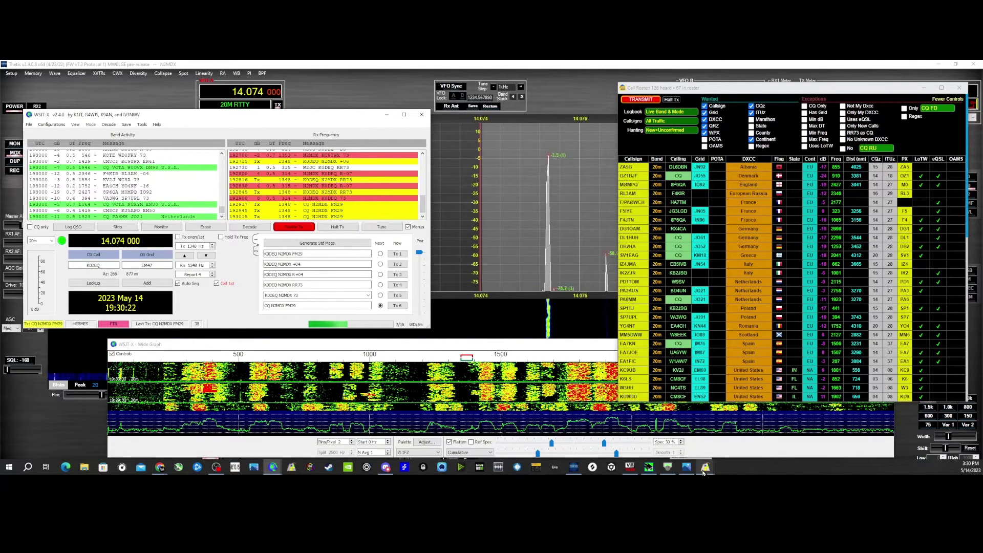
Let WSJT-X auto-sequence the contact with the station answering the CQ
mouse_move(704, 470)
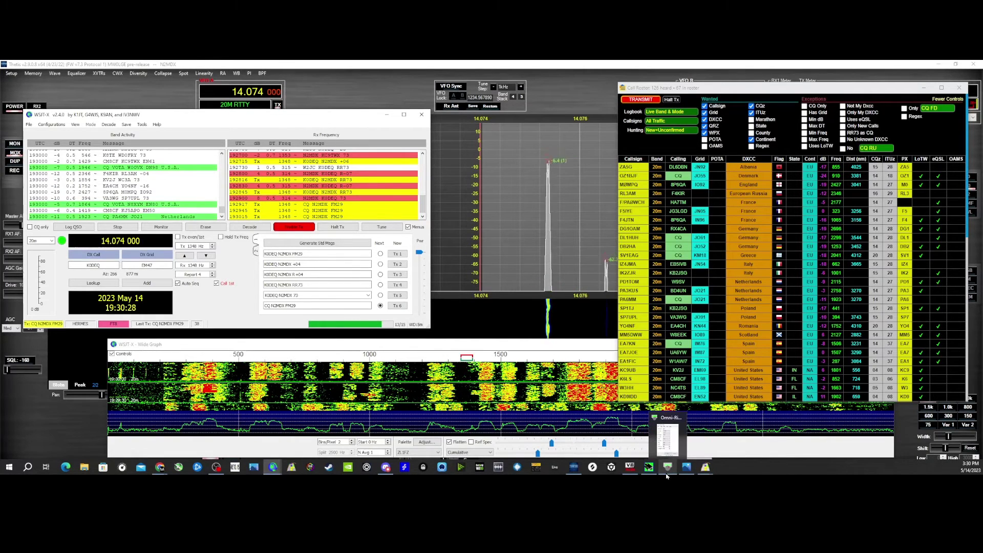
mouse_move(631, 474)
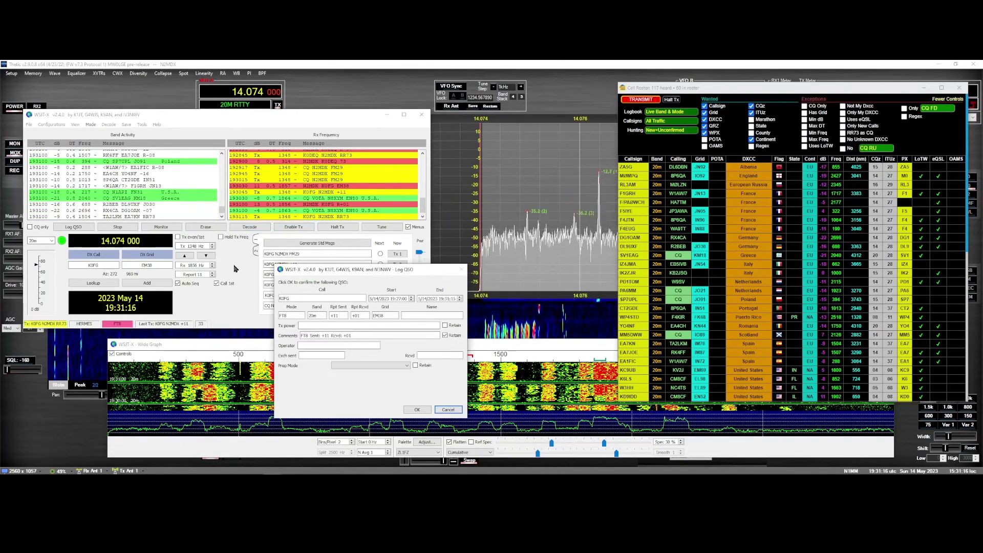
Confirm the Log QSO dialog to record the latest 20m FT8 contact
click(417, 410)
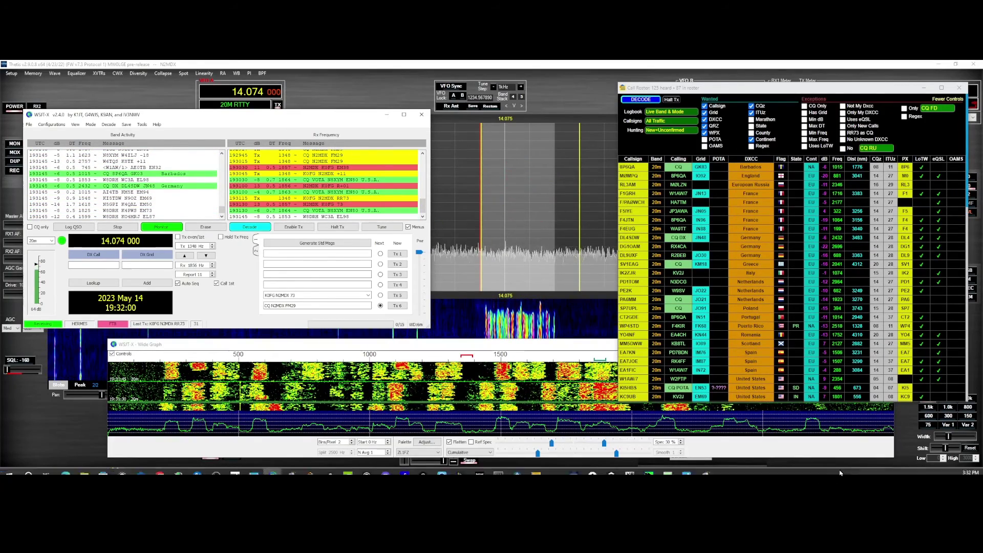
mouse_move(602, 473)
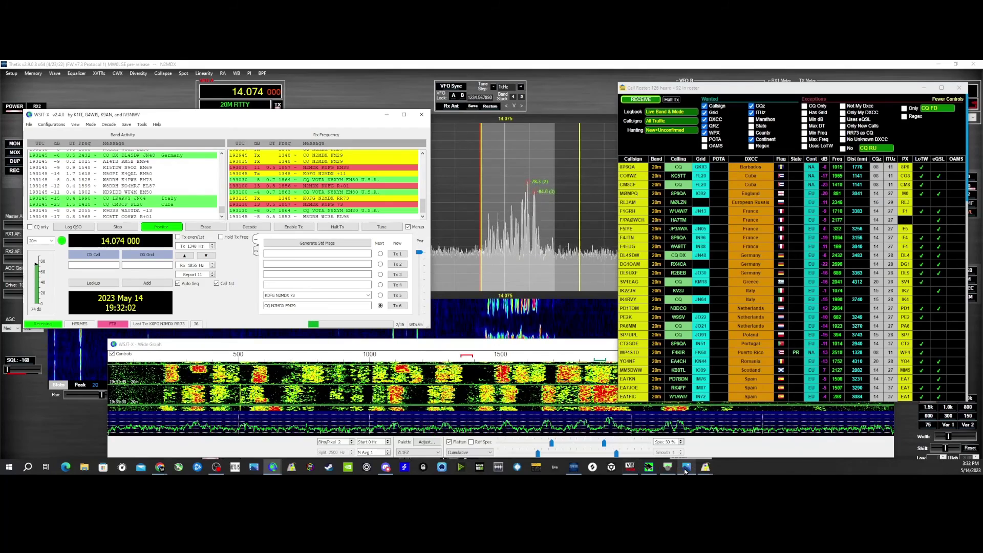